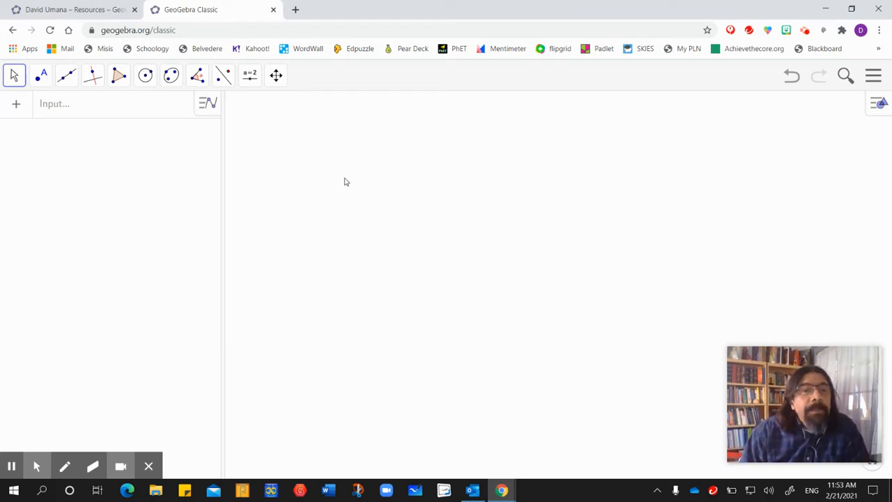
- Draw a regular polygon with 5 vertices on a near-horizontal base about 5.28 units long
{"action": "left_click", "coordinate": [119, 75]}
{"action": "mouse_move", "coordinate": [93, 75]}
{"action": "left_click", "coordinate": [137, 133]}
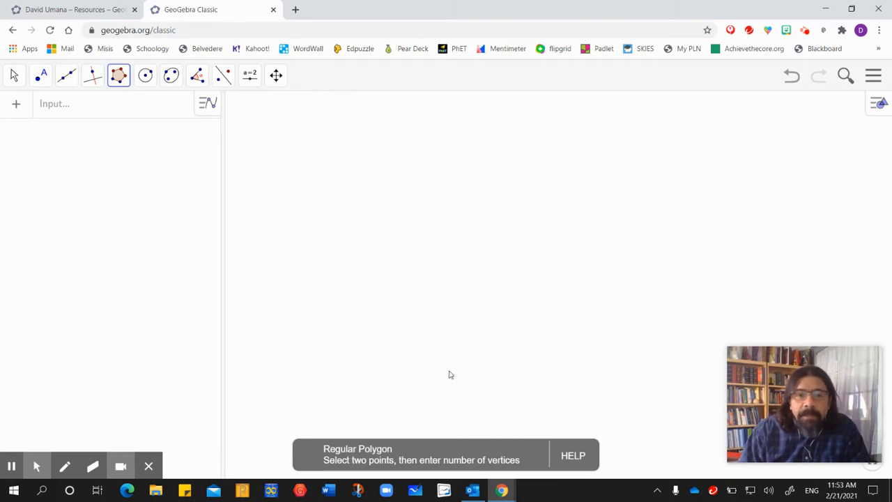
{"action": "left_click", "coordinate": [361, 326]}
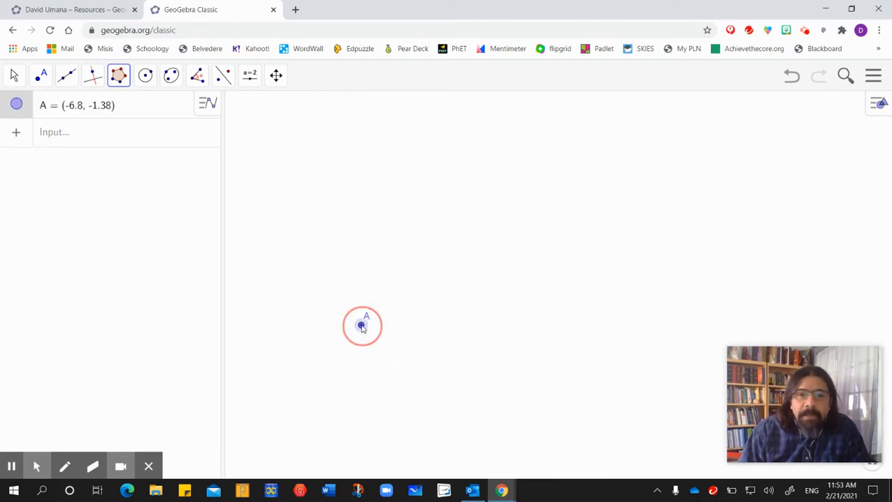
{"action": "left_click", "coordinate": [516, 325]}
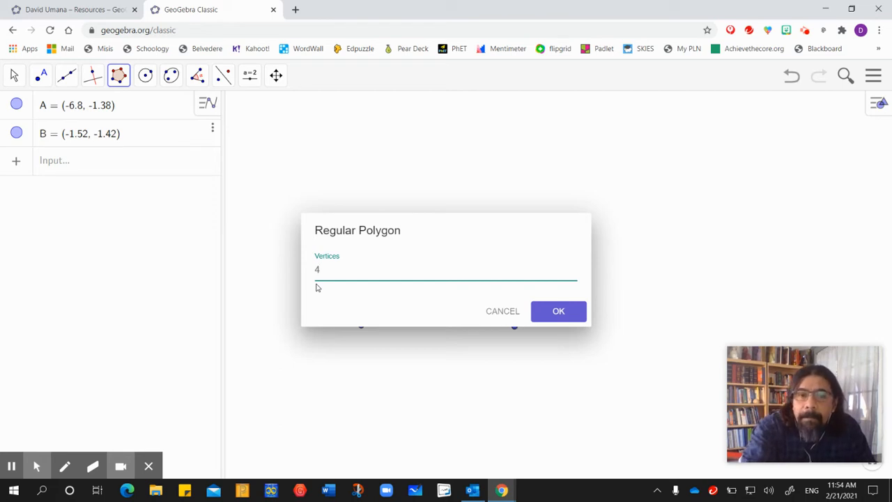
{"action": "key", "text": "BackSpace"}
{"action": "type", "text": "5"}
{"action": "key", "text": "Return"}
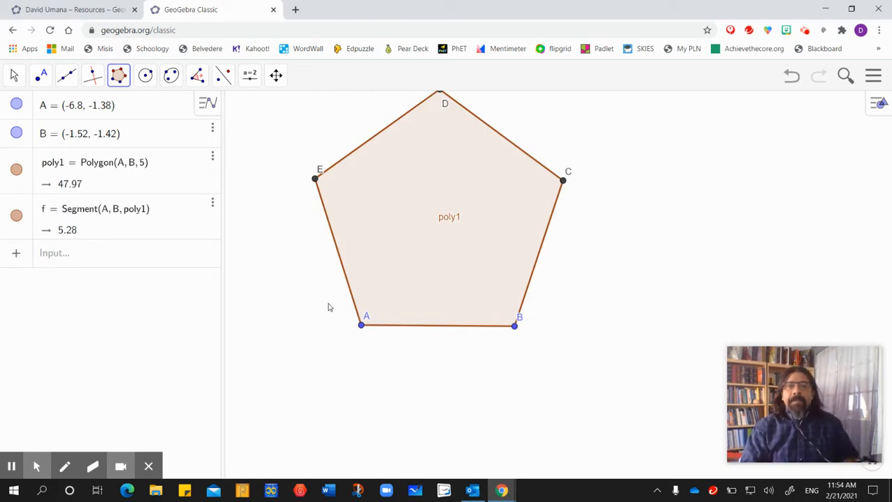
- Move the pentagon lower and shrink it so its base runs from about (-5.74, -3.1) to (-1.32, -3.08)
{"action": "left_click", "coordinate": [14, 75]}
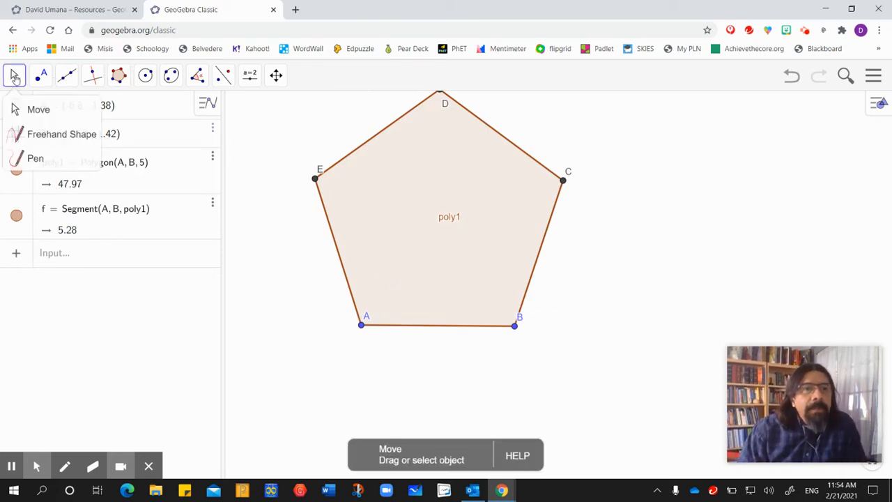
{"action": "left_click_drag", "start_coordinate": [431, 208], "coordinate": [466, 287]}
{"action": "left_click_drag", "start_coordinate": [549, 404], "coordinate": [525, 395]}
{"action": "left_click_drag", "start_coordinate": [483, 363], "coordinate": [483, 339]}
{"action": "left_click_drag", "start_coordinate": [523, 375], "coordinate": [520, 374]}
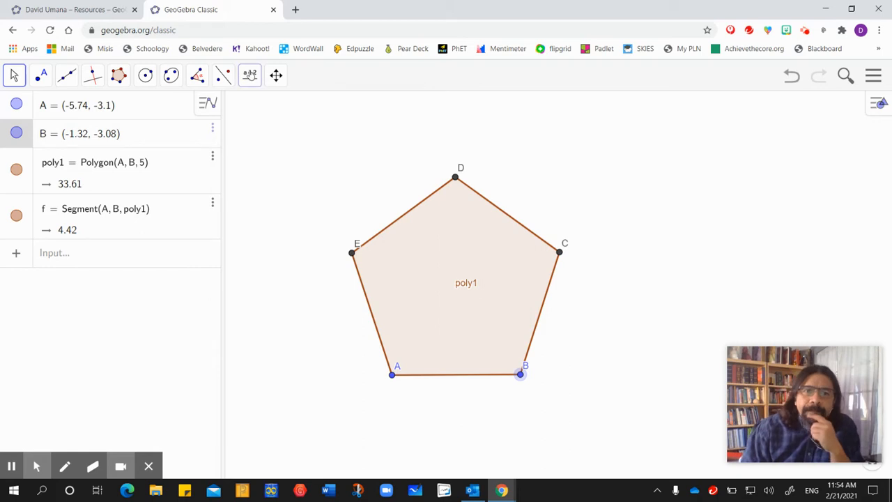
- Add an angle slider named t above the pentagon, ranging from 0° to 108° in 1° increments
{"action": "left_click", "coordinate": [249, 74]}
{"action": "left_click", "coordinate": [263, 115]}
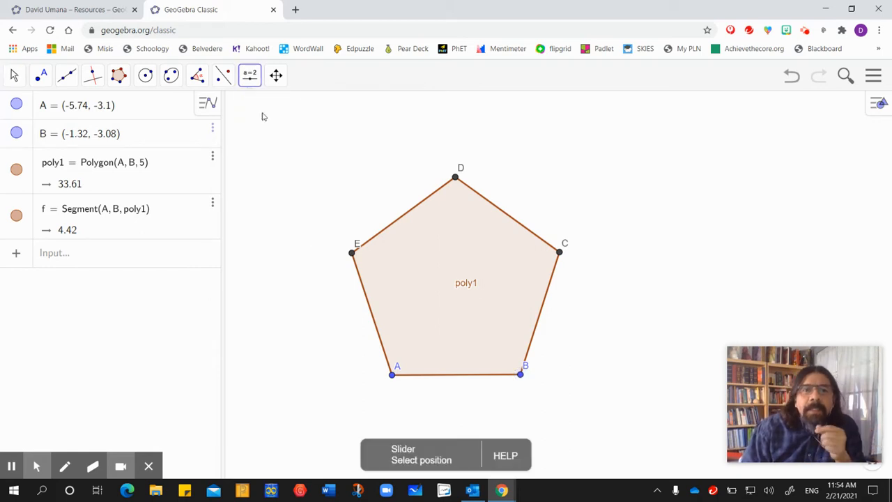
{"action": "left_click", "coordinate": [254, 143]}
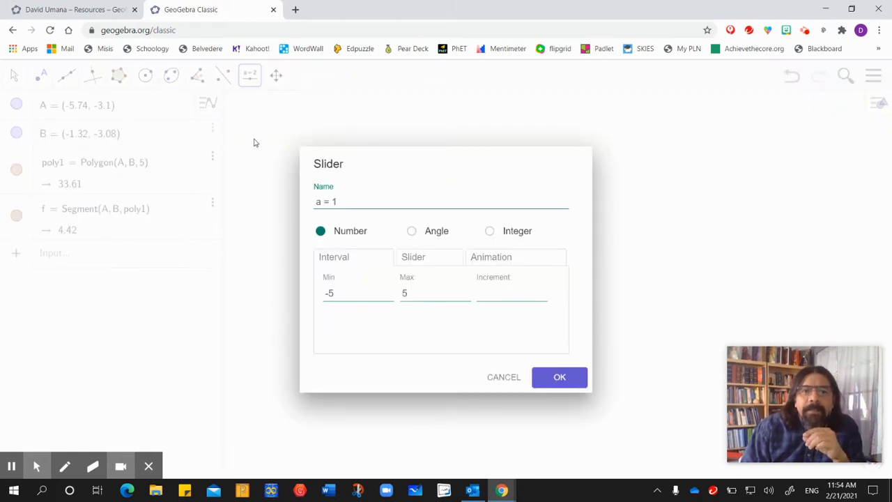
{"action": "left_click", "coordinate": [411, 231]}
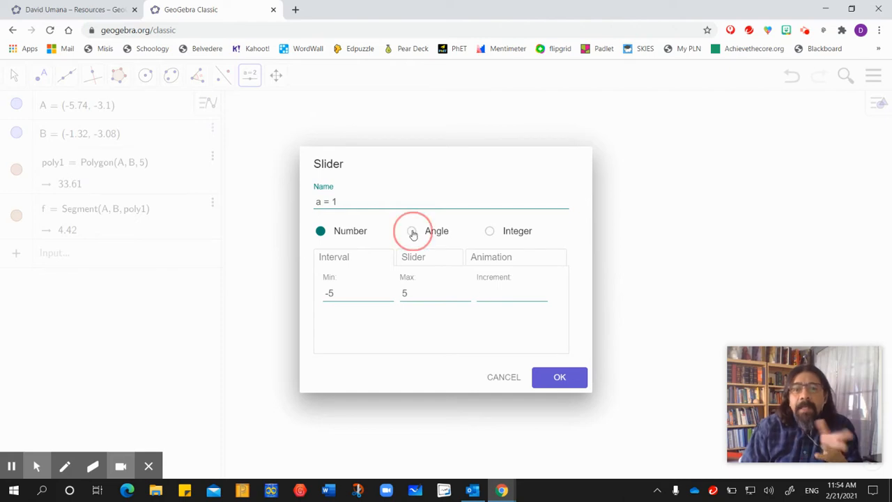
{"action": "left_click_drag", "start_coordinate": [320, 202], "coordinate": [307, 207]}
{"action": "type", "text": "t"}
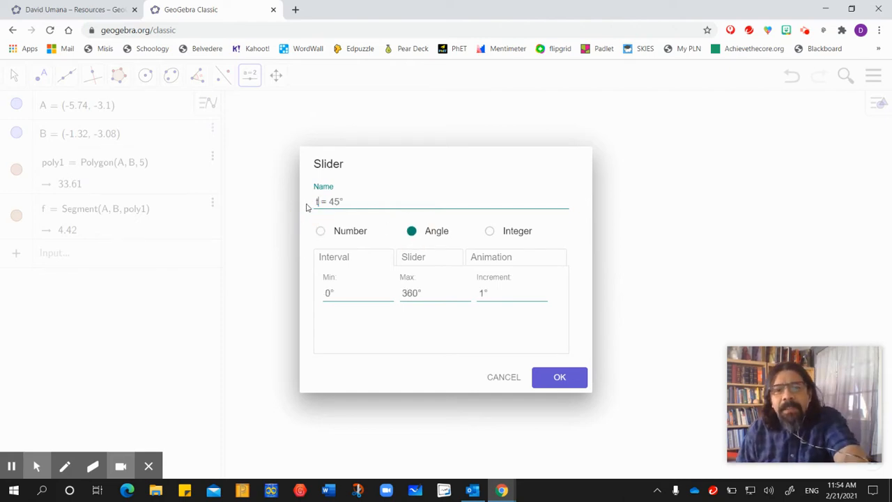
{"action": "double_click", "coordinate": [411, 292]}
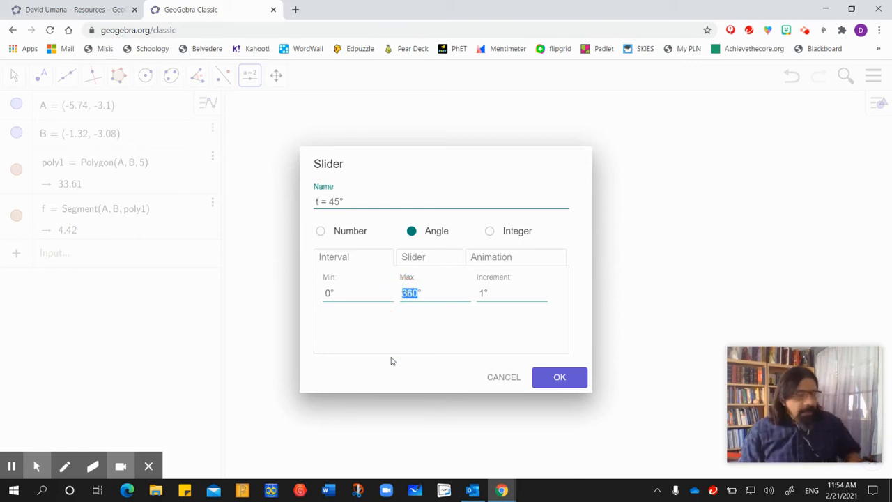
{"action": "type", "text": "108"}
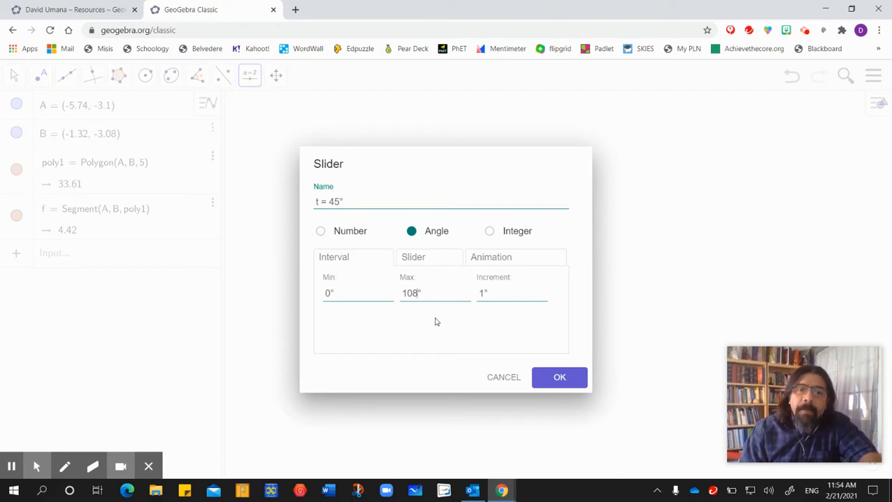
{"action": "left_click", "coordinate": [558, 378]}
{"action": "left_click", "coordinate": [558, 378]}
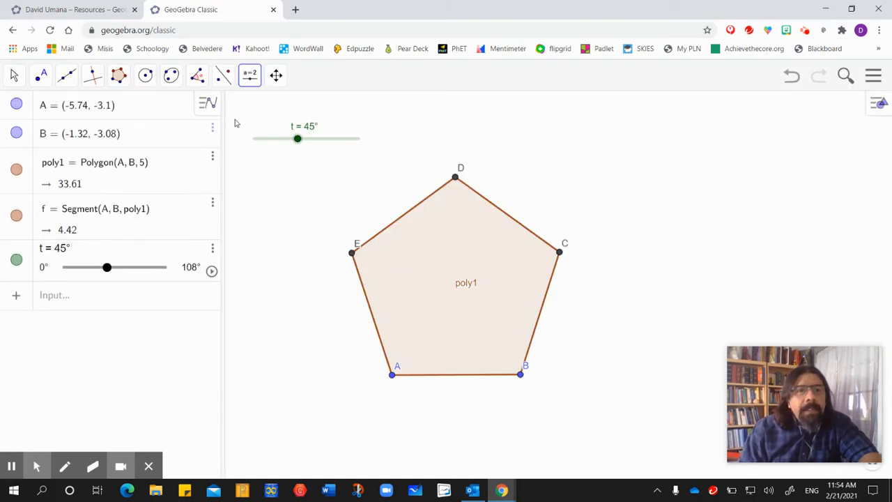
- Set the slider t to 51°
{"action": "left_click", "coordinate": [198, 76]}
{"action": "left_click", "coordinate": [199, 78]}
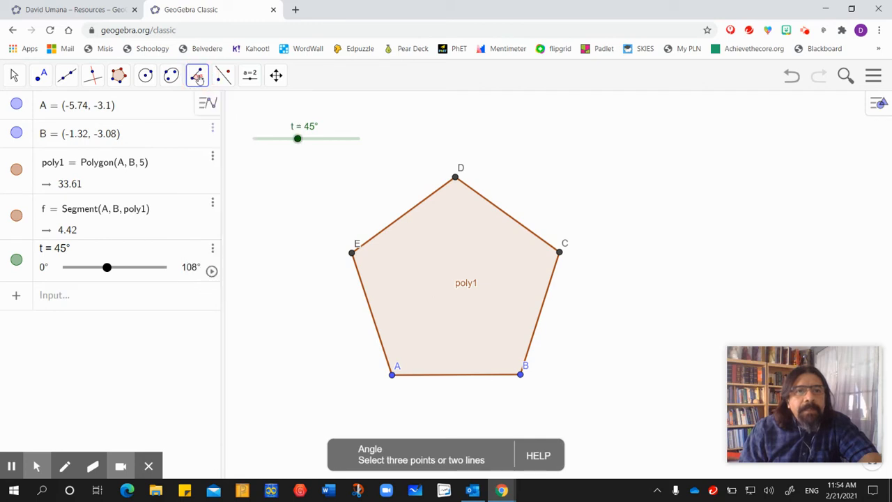
{"action": "left_click", "coordinate": [14, 75]}
{"action": "left_click", "coordinate": [14, 75]}
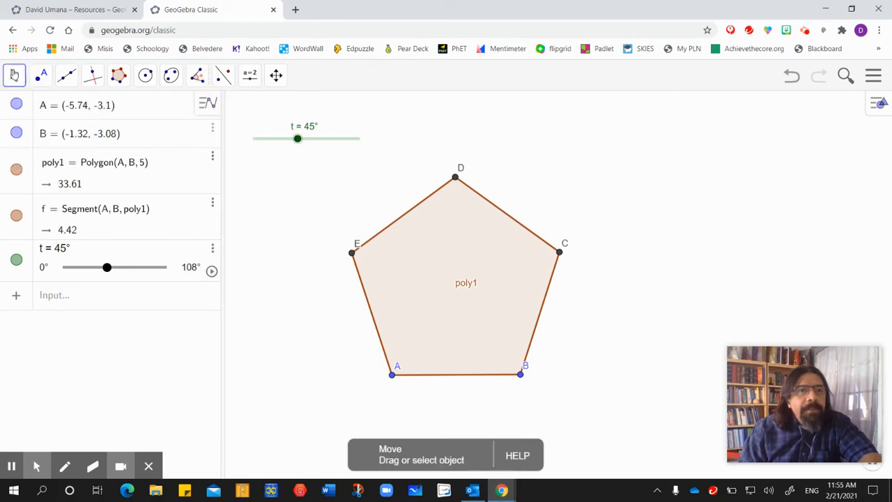
{"action": "mouse_move", "coordinate": [298, 143]}
{"action": "left_mouse_down"}
{"action": "mouse_move", "coordinate": [240, 144]}
{"action": "mouse_move", "coordinate": [365, 144]}
{"action": "mouse_move", "coordinate": [233, 143]}
{"action": "mouse_move", "coordinate": [303, 142]}
{"action": "left_mouse_up"}
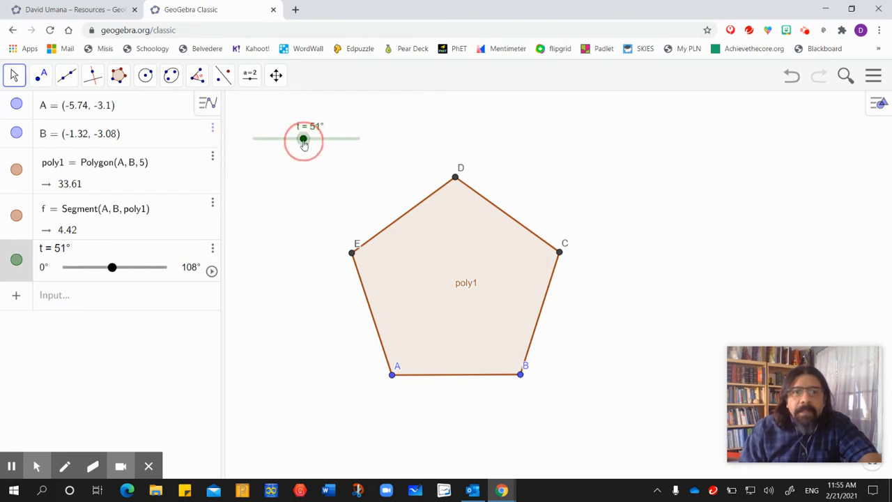
- Construct a counterclockwise angle of given size t with leg point B and vertex A
{"action": "left_click", "coordinate": [199, 74]}
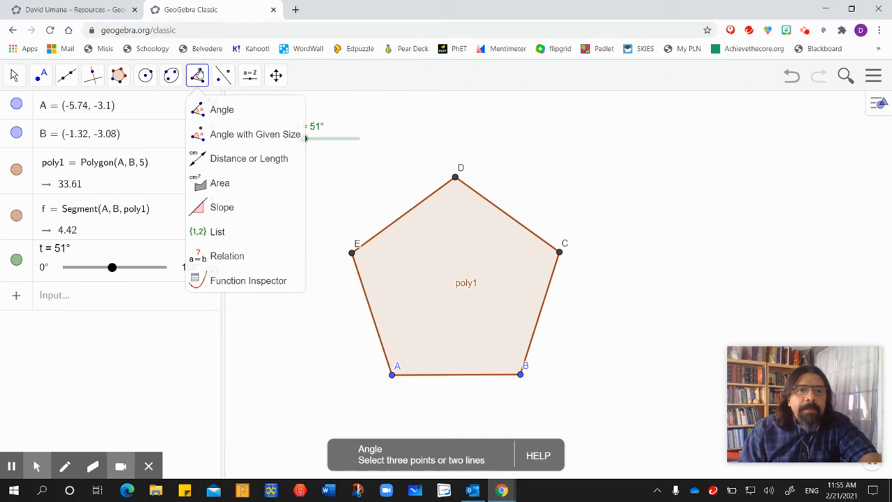
{"action": "left_click", "coordinate": [222, 134]}
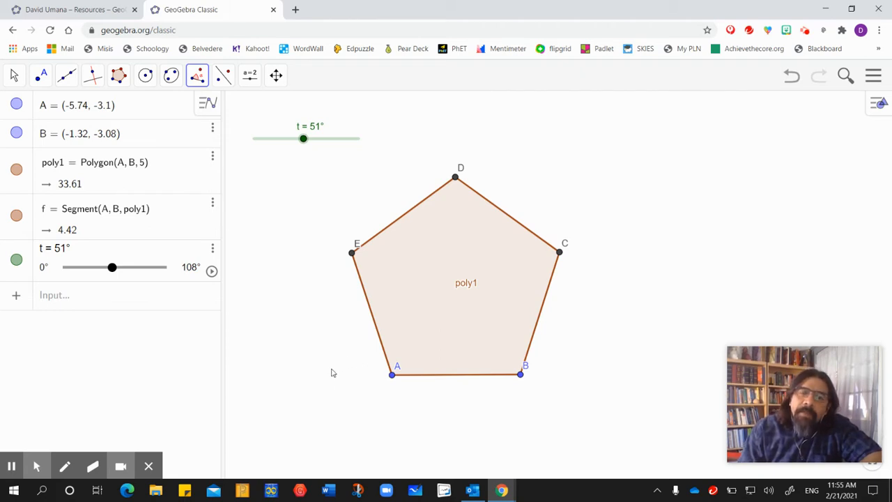
{"action": "left_click", "coordinate": [520, 376]}
{"action": "left_click", "coordinate": [391, 376]}
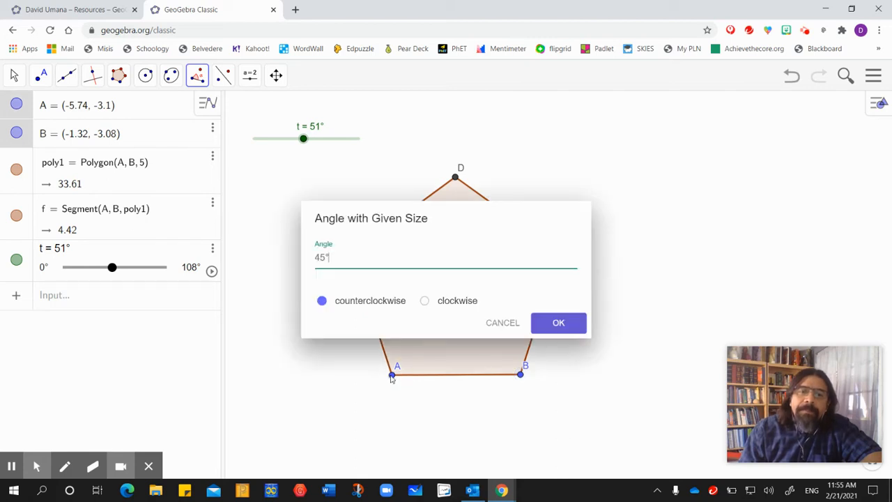
{"action": "key", "text": "BackSpace"}
{"action": "key", "text": "BackSpace"}
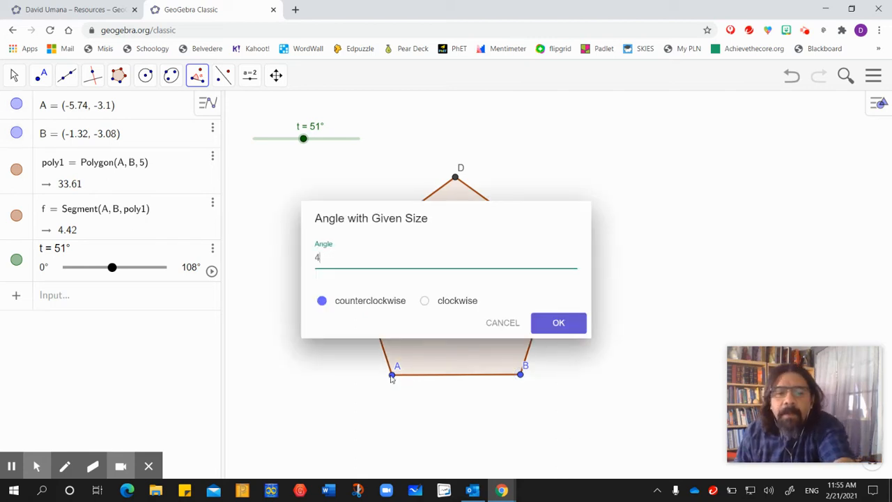
{"action": "key", "text": "BackSpace"}
{"action": "type", "text": "t"}
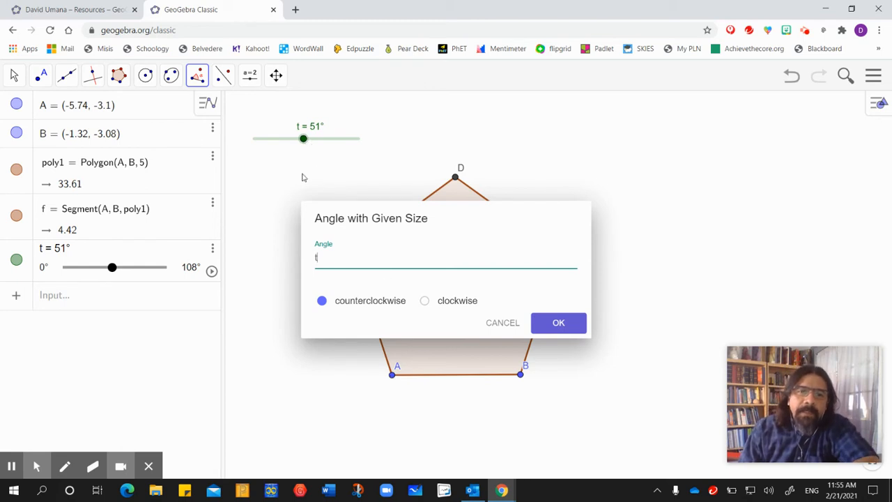
{"action": "left_click", "coordinate": [557, 330]}
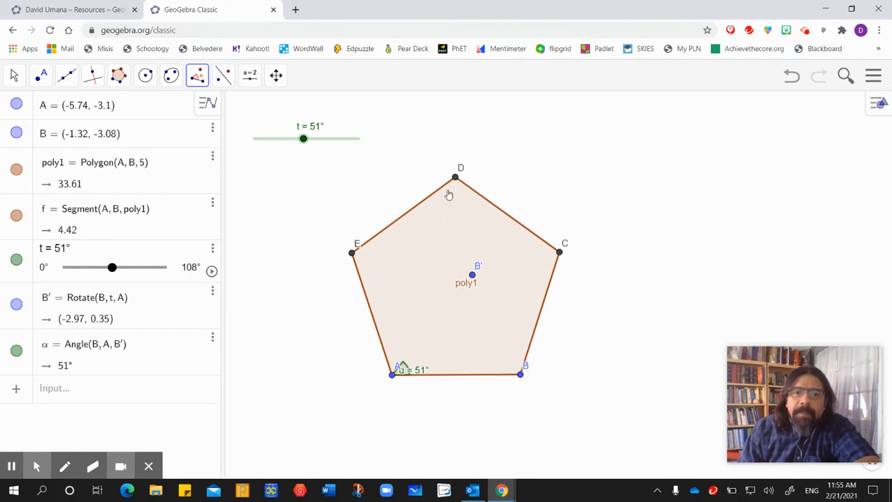
- Construct a counterclockwise angle of given size t with leg point A and vertex E
{"action": "left_click", "coordinate": [392, 376]}
{"action": "left_click", "coordinate": [352, 254]}
{"action": "left_click_drag", "start_coordinate": [329, 260], "coordinate": [315, 259]}
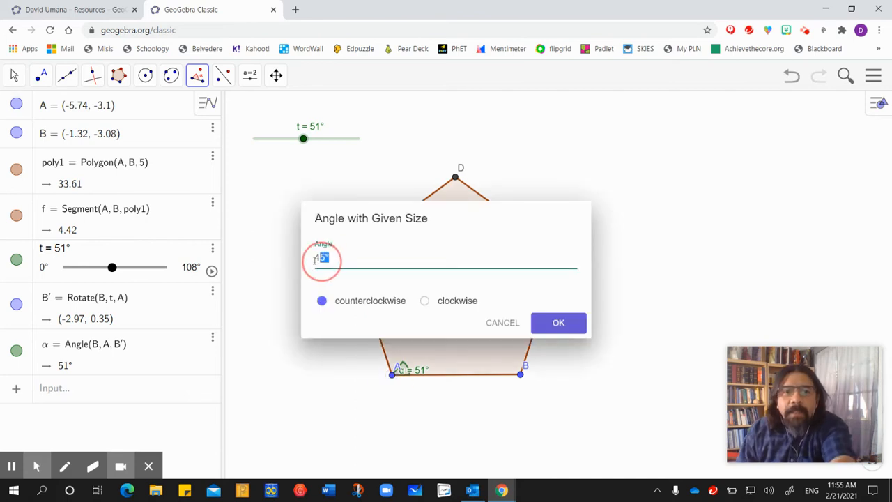
{"action": "type", "text": "t"}
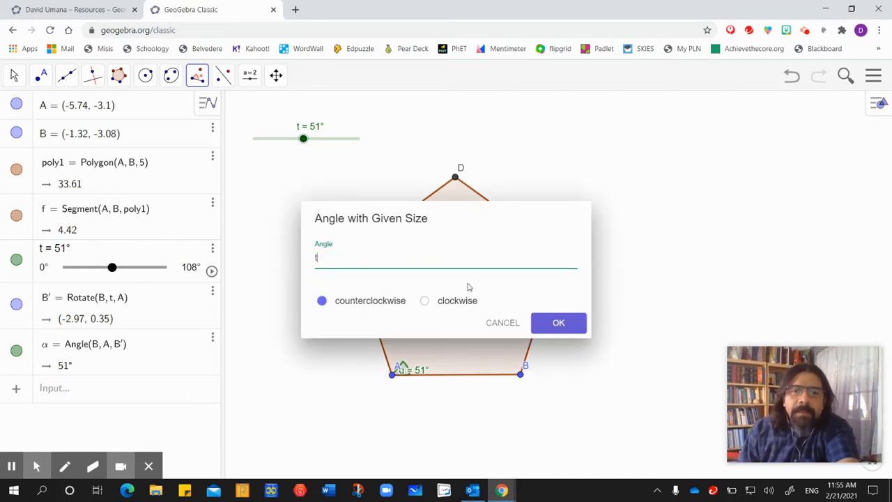
{"action": "left_click", "coordinate": [556, 322]}
- Construct a counterclockwise angle of given size t with leg point E and vertex D
{"action": "left_click", "coordinate": [353, 255]}
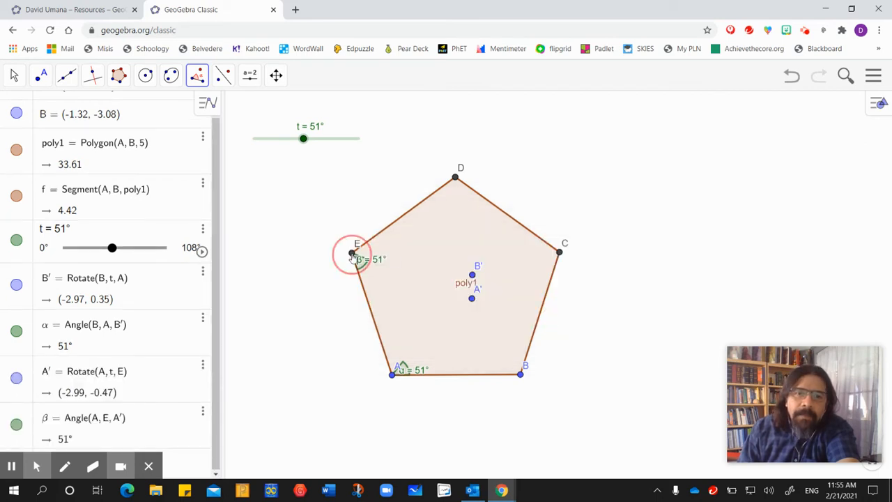
{"action": "left_click", "coordinate": [455, 177]}
{"action": "left_click", "coordinate": [320, 257]}
{"action": "type", "text": "t"}
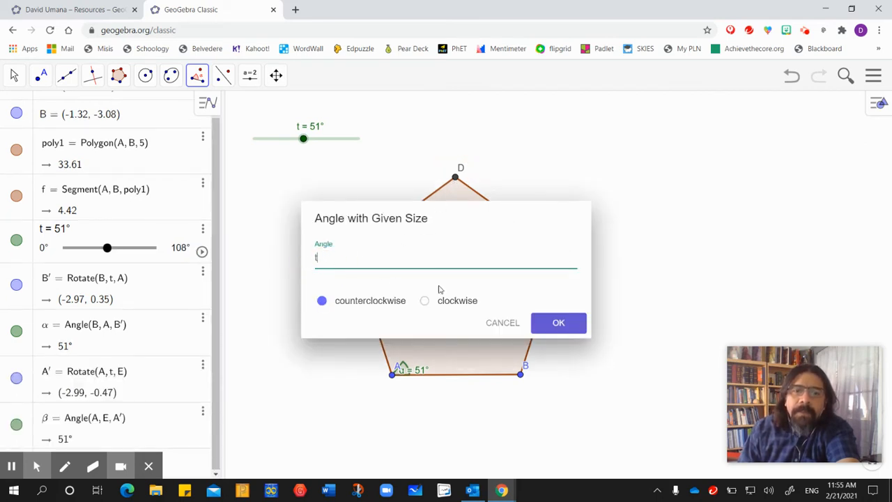
{"action": "left_click", "coordinate": [556, 322]}
- Construct a counterclockwise angle of given size t with leg point D and vertex C
{"action": "left_click", "coordinate": [455, 178]}
{"action": "left_click", "coordinate": [559, 253]}
{"action": "left_click", "coordinate": [291, 263]}
{"action": "type", "text": "t"}
{"action": "left_click", "coordinate": [557, 322]}
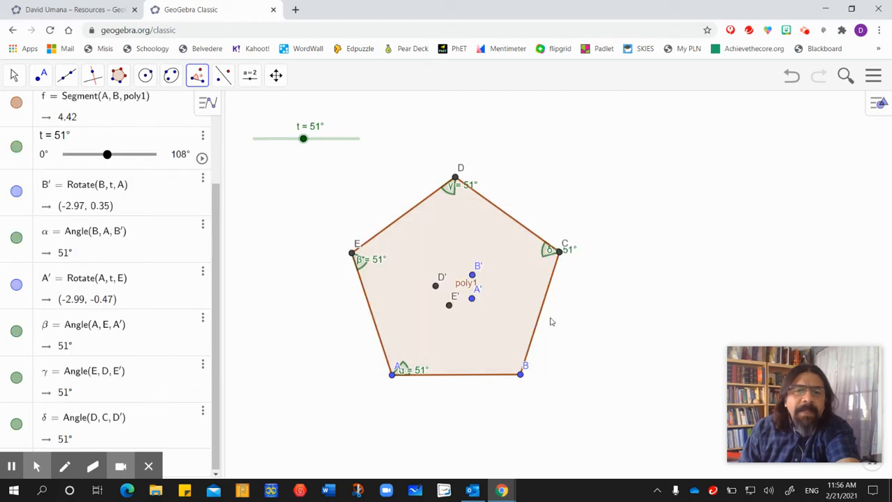
- Construct a counterclockwise angle of given size t with leg point C and vertex B
{"action": "left_click", "coordinate": [559, 253]}
{"action": "left_click", "coordinate": [520, 375]}
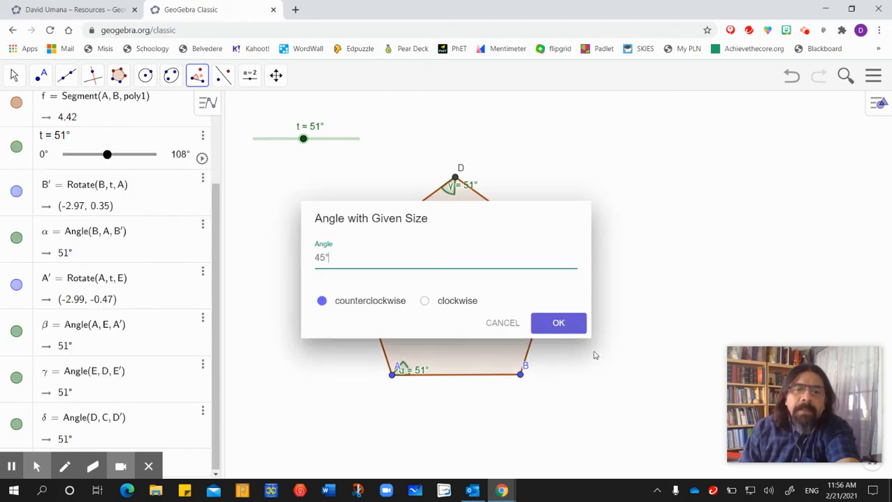
{"action": "left_click", "coordinate": [302, 263]}
{"action": "type", "text": "t"}
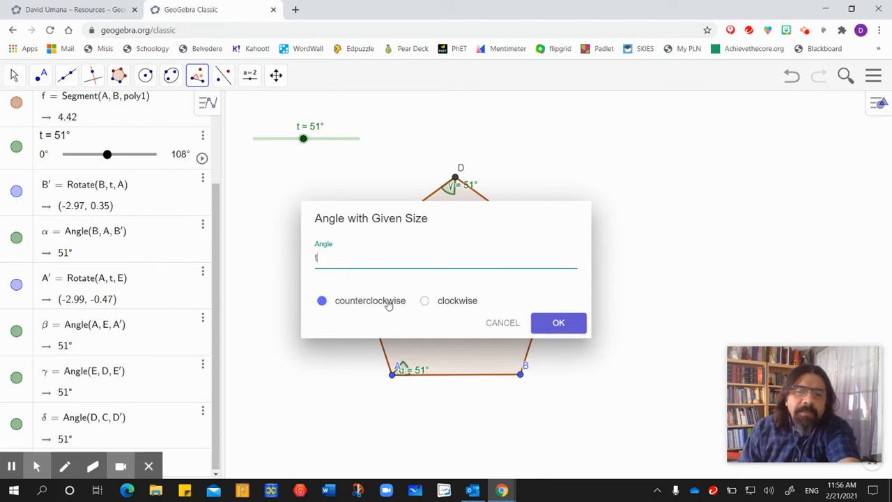
{"action": "left_click", "coordinate": [561, 323]}
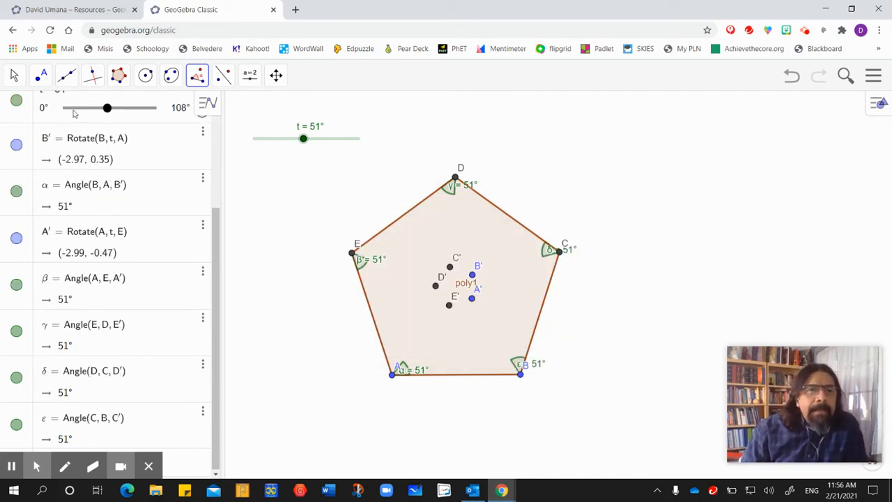
- Vary the slider t through 26° and 5° to test the rotated points, leaving it at 23°
{"action": "left_click", "coordinate": [14, 74]}
{"action": "left_click", "coordinate": [66, 111]}
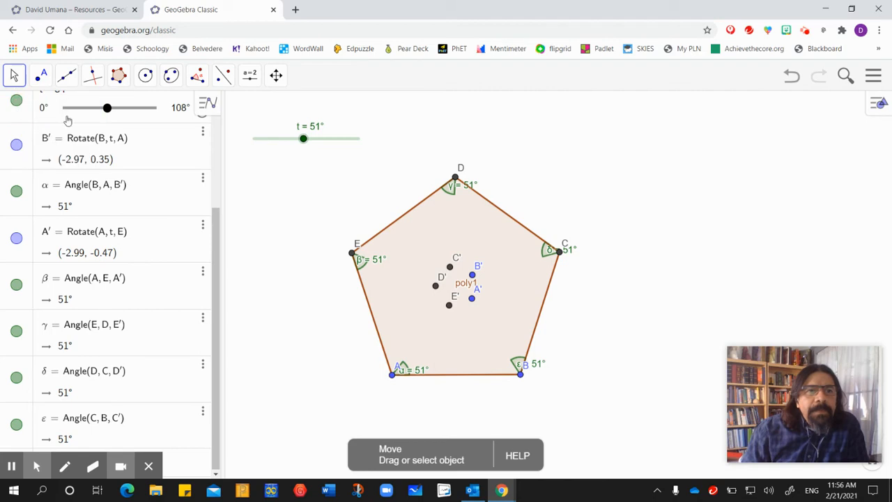
{"action": "left_click_drag", "start_coordinate": [303, 143], "coordinate": [281, 160]}
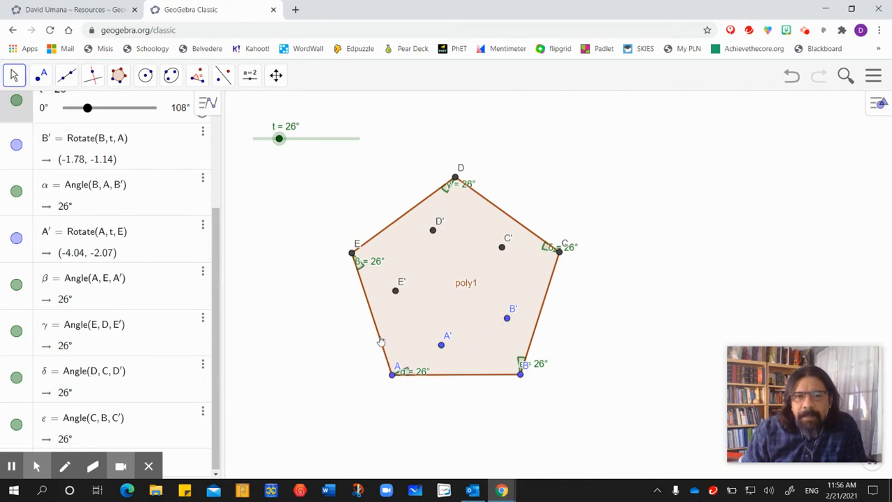
{"action": "left_click_drag", "start_coordinate": [279, 138], "coordinate": [258, 139]}
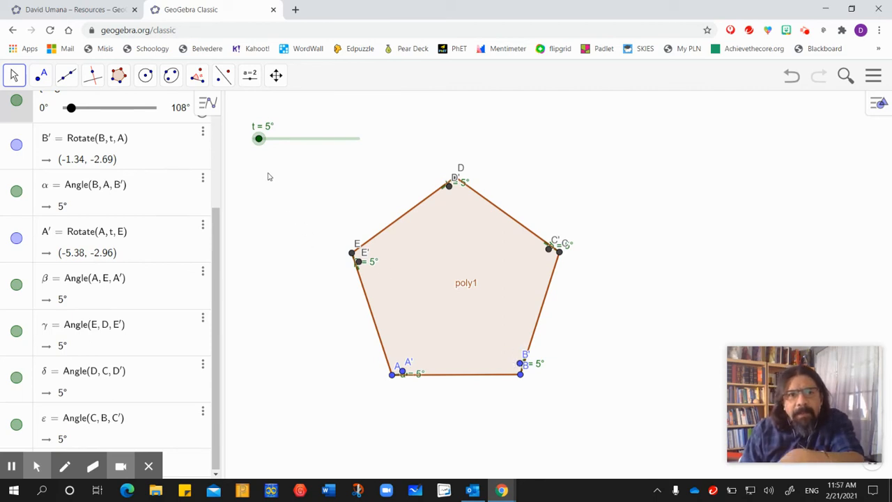
{"action": "left_click_drag", "start_coordinate": [259, 141], "coordinate": [276, 149]}
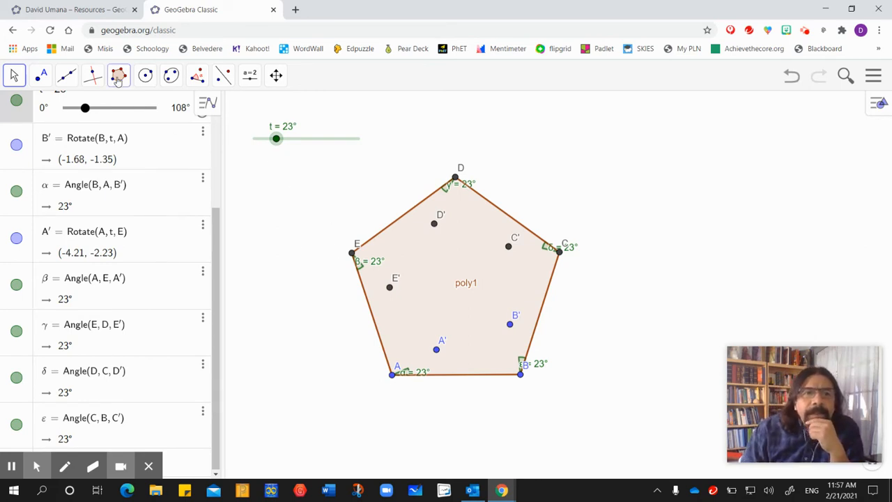
- Construct a regular polygon with 3 vertices from point A to point B'
{"action": "left_click", "coordinate": [118, 76]}
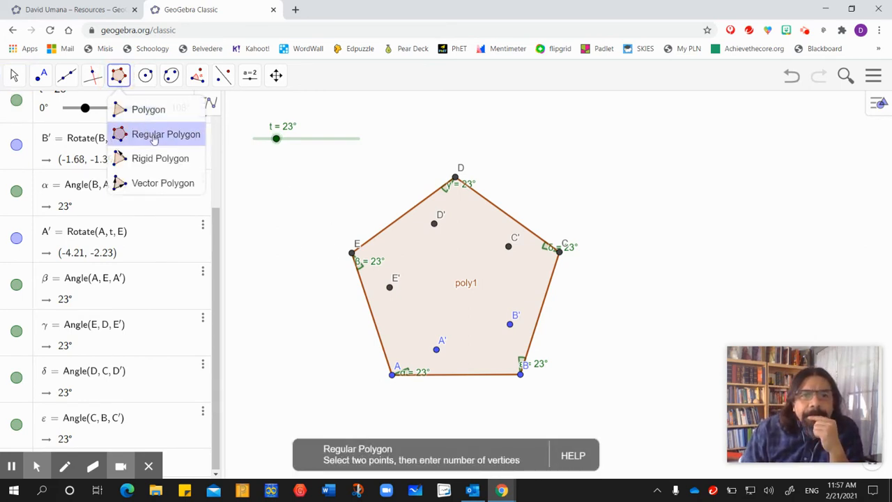
{"action": "left_click", "coordinate": [154, 137]}
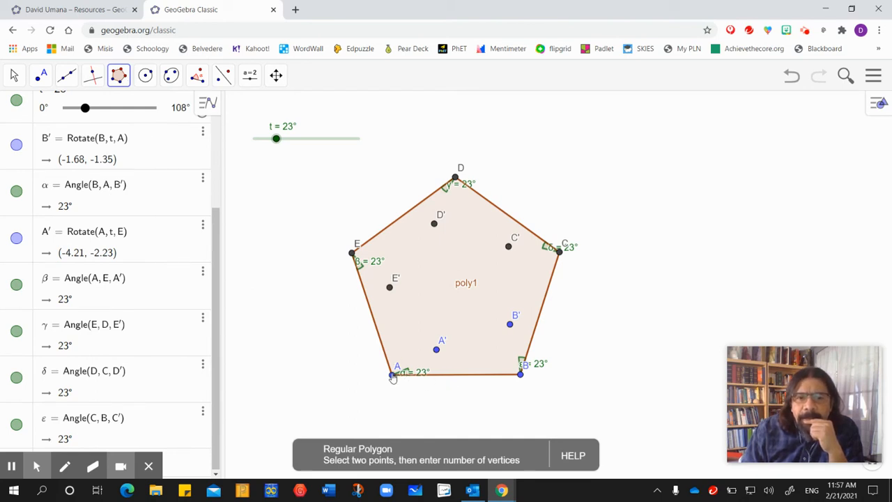
{"action": "left_click", "coordinate": [393, 375]}
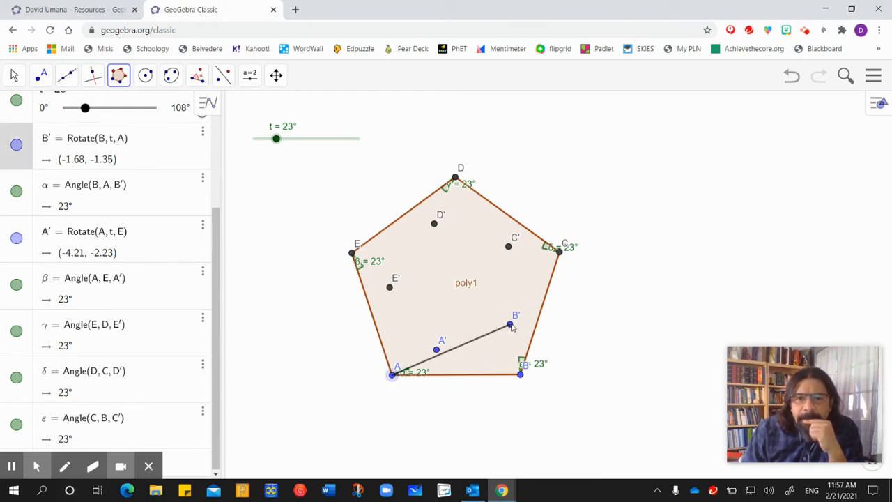
{"action": "left_click", "coordinate": [510, 325]}
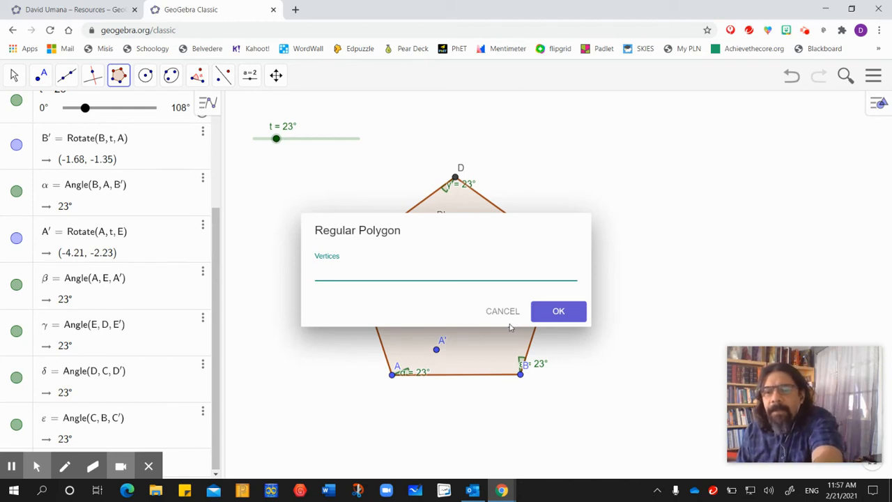
{"action": "key", "text": "Return"}
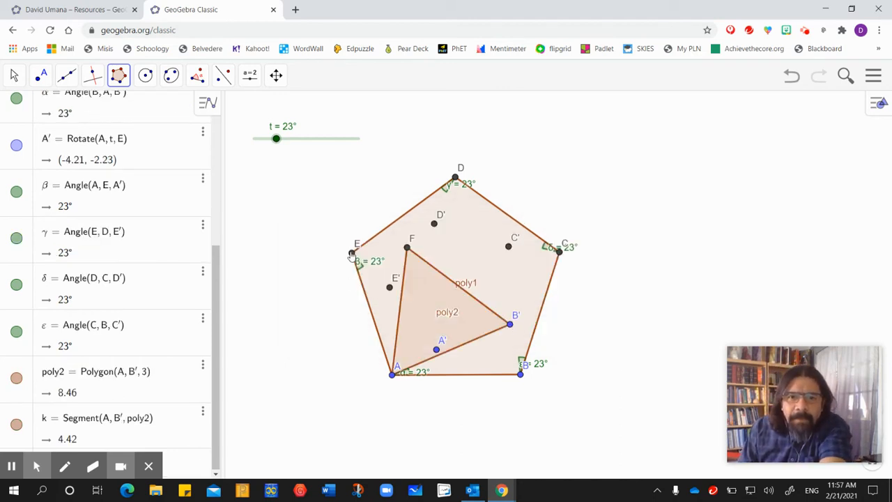
- Construct a regular polygon with 3 vertices from point E to point A'
{"action": "left_click", "coordinate": [353, 253]}
{"action": "left_click", "coordinate": [436, 350]}
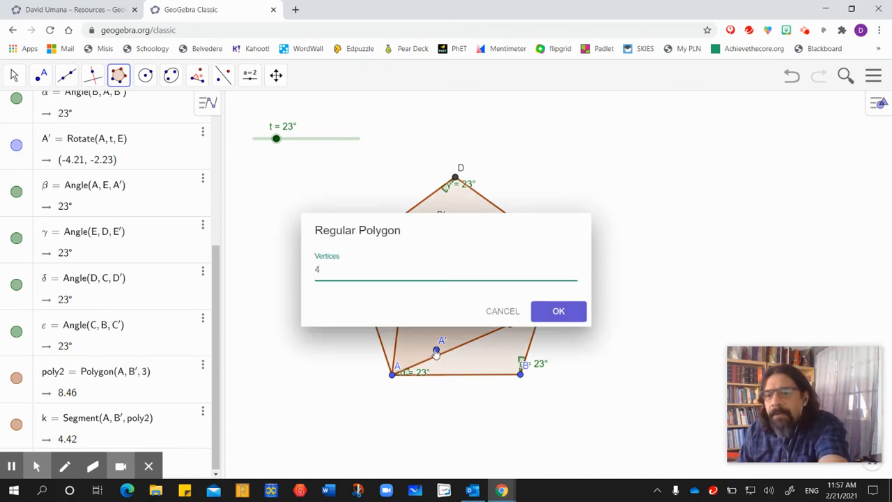
{"action": "type", "text": "3"}
{"action": "key", "text": "Return"}
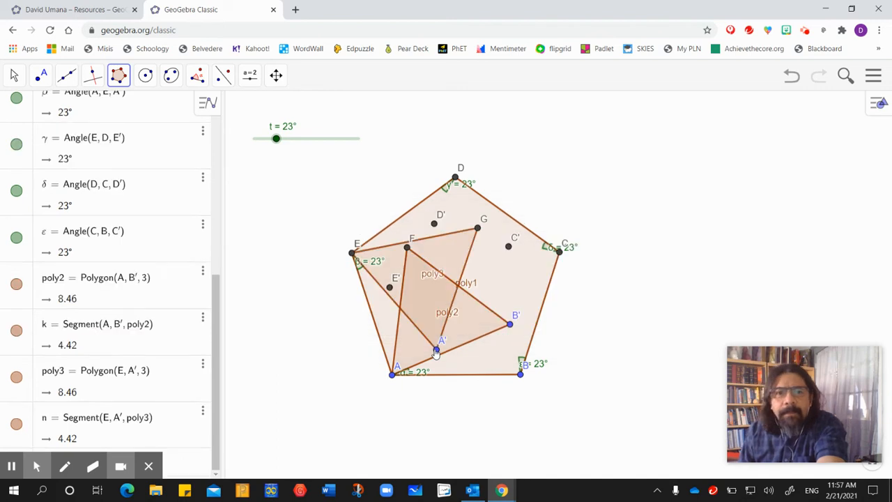
- Construct a regular polygon with 3 vertices from point D to point E'
{"action": "left_click", "coordinate": [454, 178]}
{"action": "left_click", "coordinate": [389, 287]}
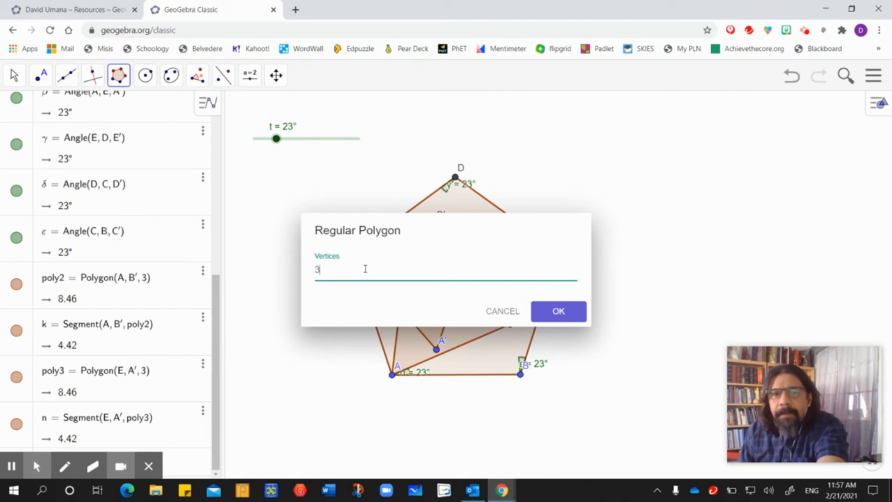
{"action": "key", "text": "Return"}
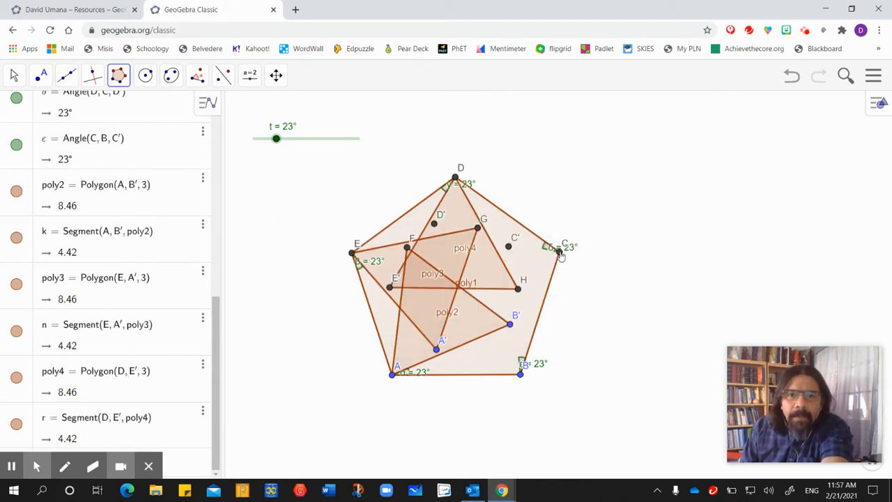
- Construct a regular polygon with 3 vertices from point C to point D'
{"action": "left_click", "coordinate": [561, 254]}
{"action": "left_click", "coordinate": [434, 223]}
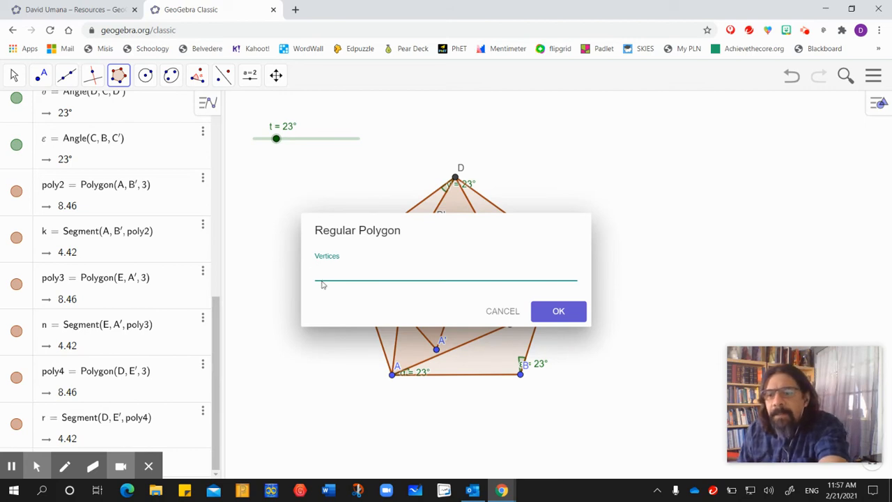
{"action": "type", "text": "3"}
{"action": "key", "text": "Return"}
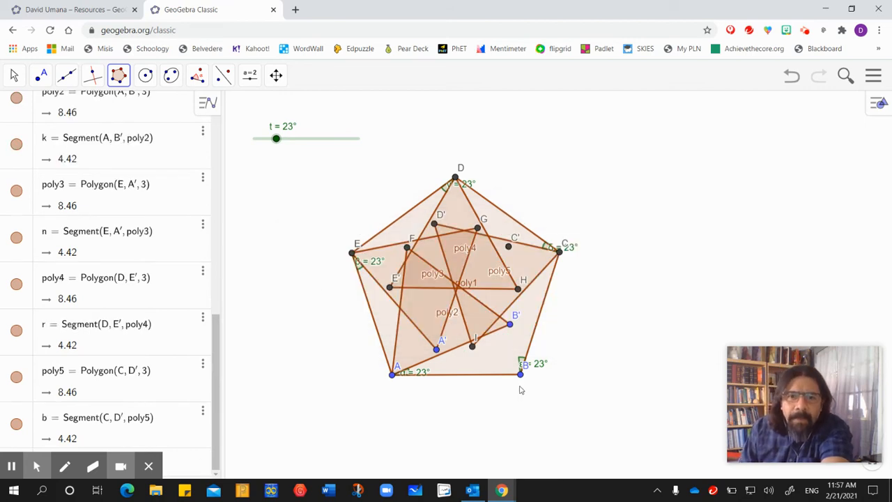
- Construct a regular polygon with 3 vertices from point B to point C'
{"action": "left_click", "coordinate": [521, 375]}
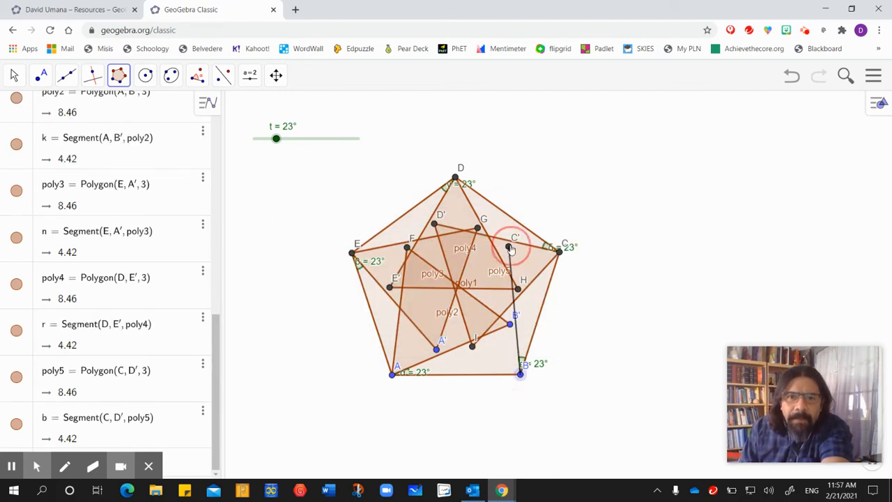
{"action": "left_click", "coordinate": [509, 248]}
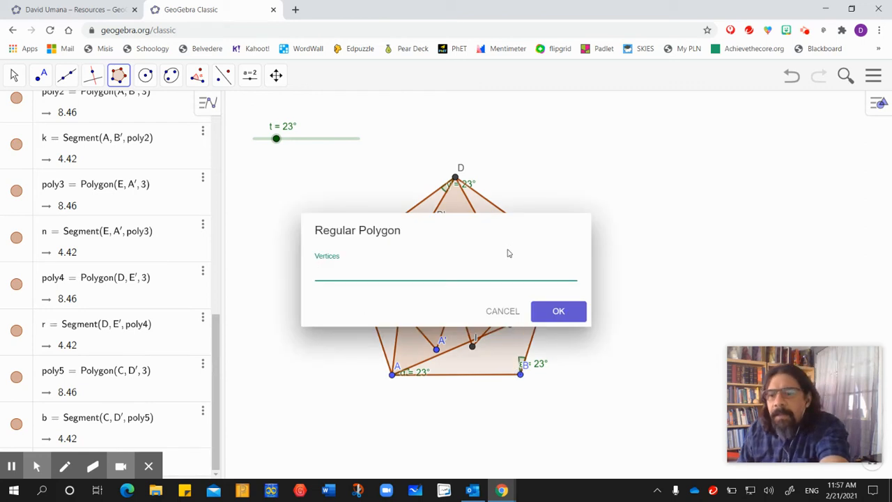
{"action": "type", "text": "3"}
{"action": "key", "text": "Return"}
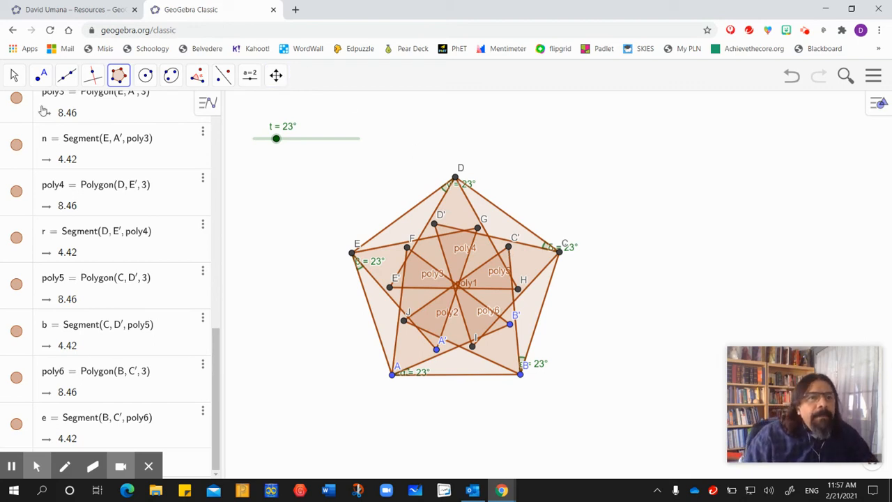
- Leave the polygon tool and lower the slider t to 0°
{"action": "left_click", "coordinate": [14, 75]}
{"action": "left_click", "coordinate": [15, 112]}
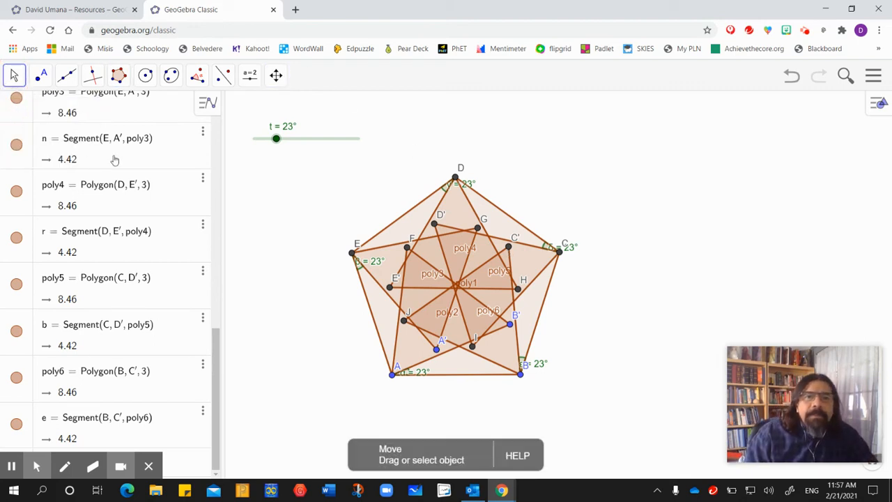
{"action": "left_click_drag", "start_coordinate": [275, 139], "coordinate": [251, 141]}
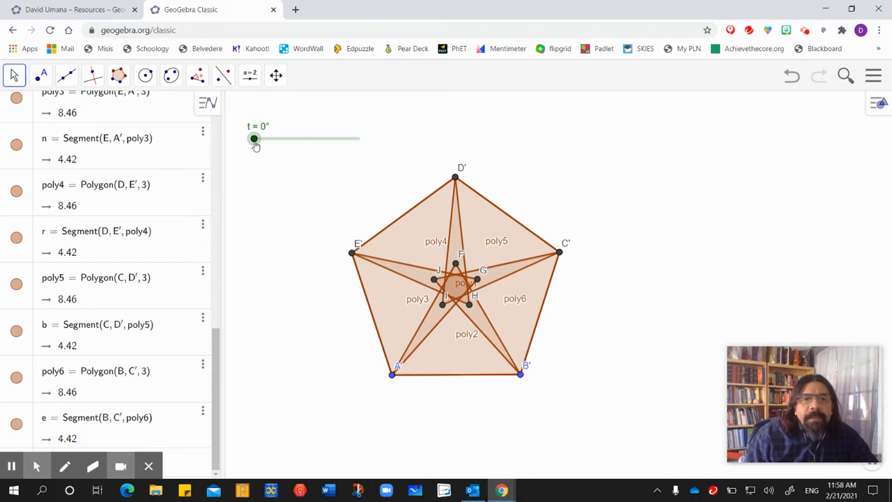
- Animate the slider t to rotate the five triangles, and pause the animation at 87°
{"action": "left_click_drag", "start_coordinate": [216, 341], "coordinate": [239, 174]}
{"action": "scroll", "coordinate": [104, 181], "scroll_direction": "up", "scroll_amount": 2}
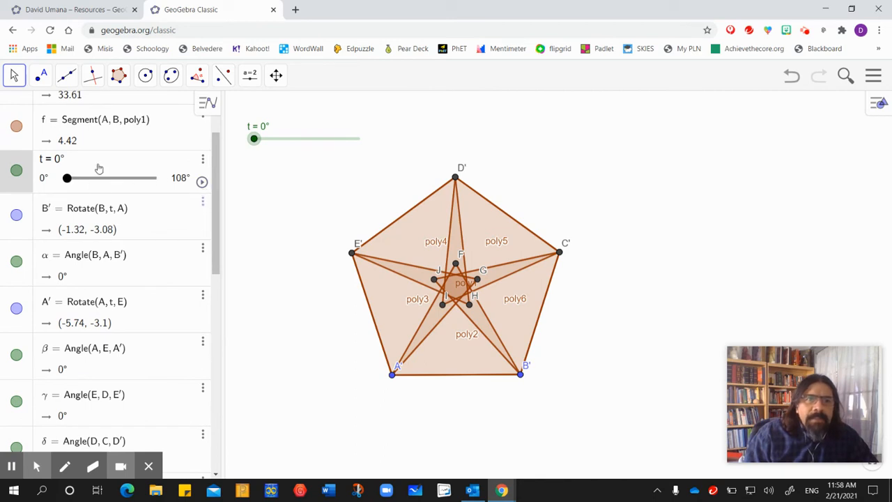
{"action": "left_click", "coordinate": [202, 183]}
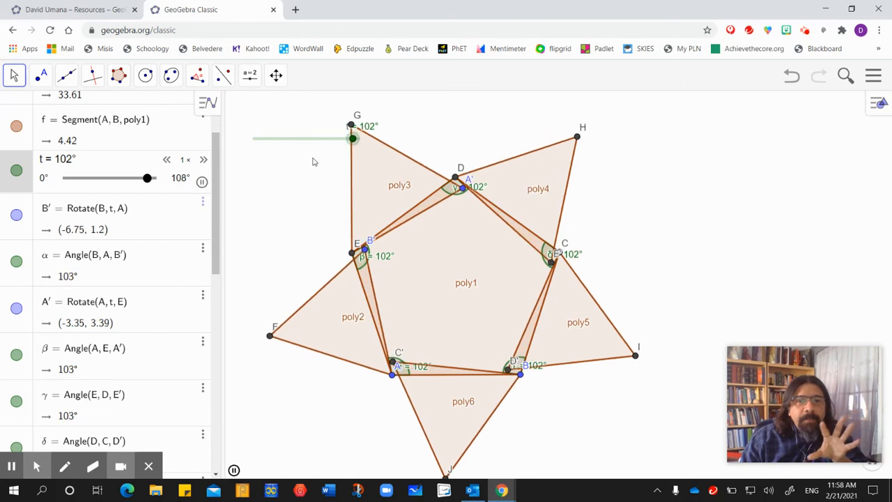
{"action": "left_click", "coordinate": [201, 183]}
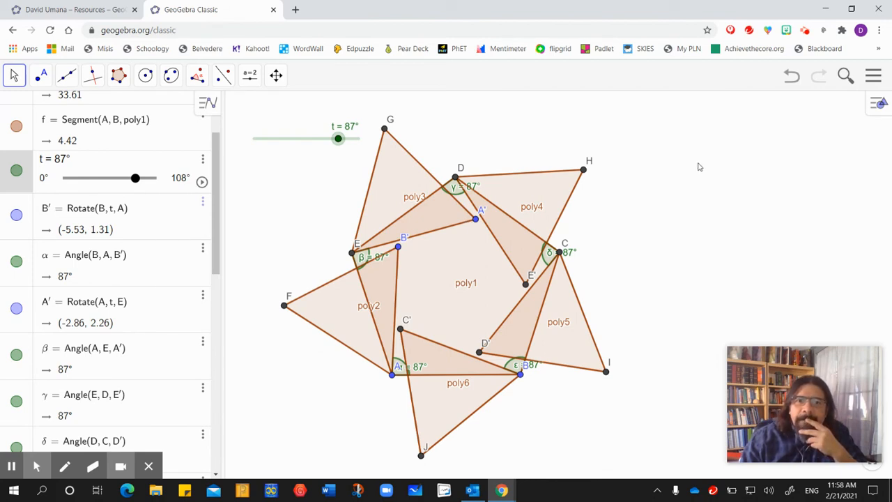
- Open the object settings and show the trace of triangle vertices G and A'
{"action": "left_click", "coordinate": [879, 103]}
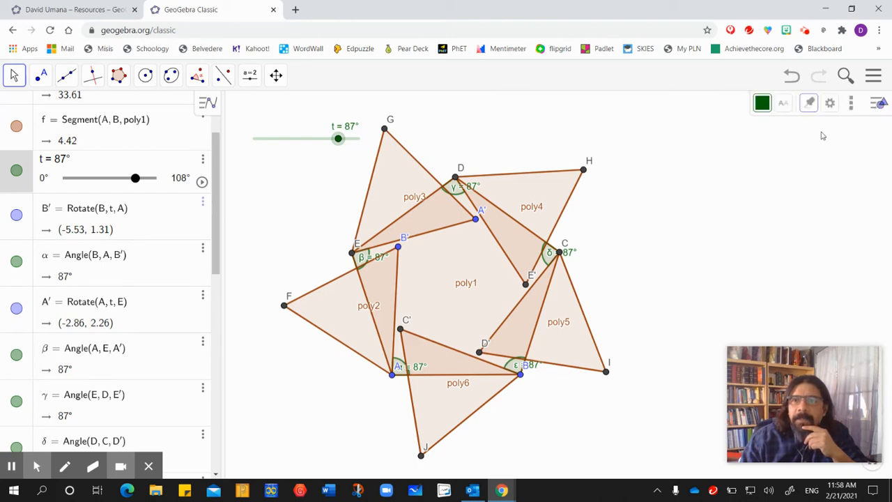
{"action": "left_click", "coordinate": [829, 104]}
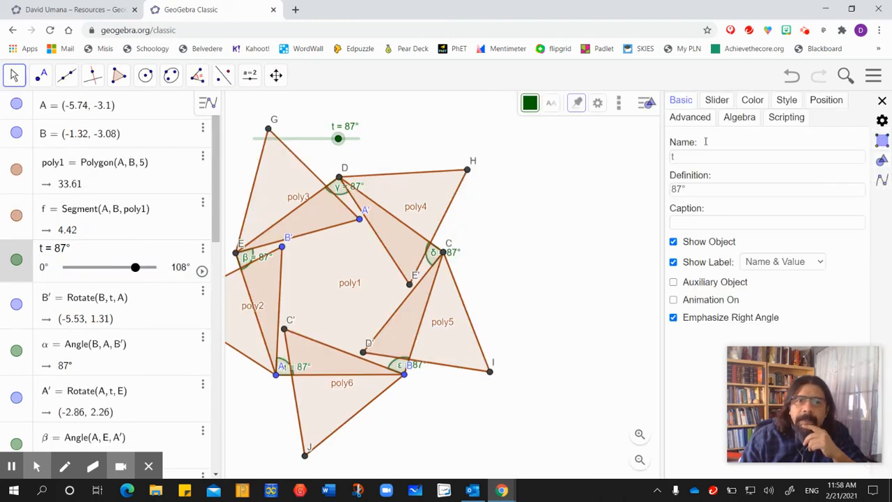
{"action": "left_click_drag", "start_coordinate": [515, 252], "coordinate": [621, 255]}
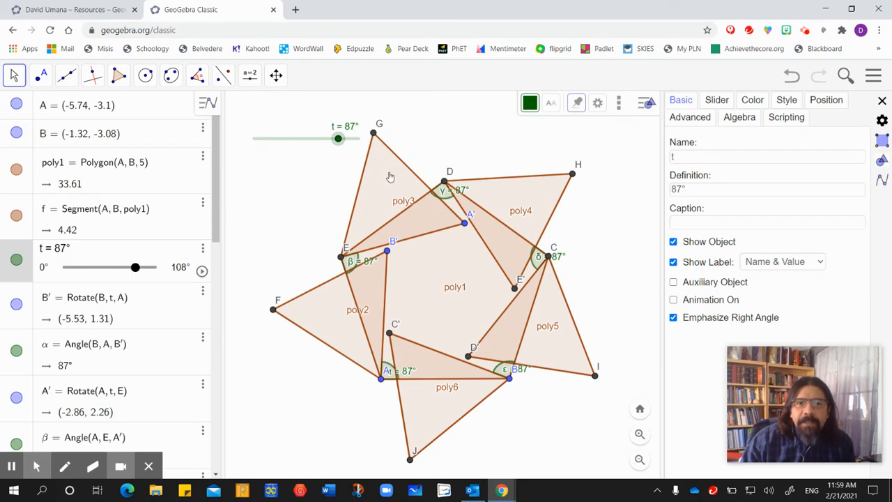
{"action": "left_click", "coordinate": [373, 133]}
{"action": "left_click", "coordinate": [673, 260]}
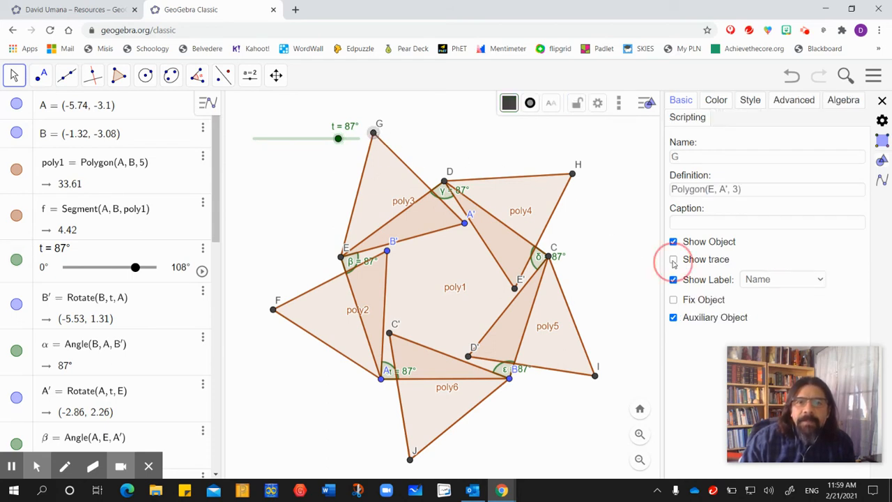
{"action": "left_click", "coordinate": [464, 223]}
{"action": "left_click", "coordinate": [673, 260]}
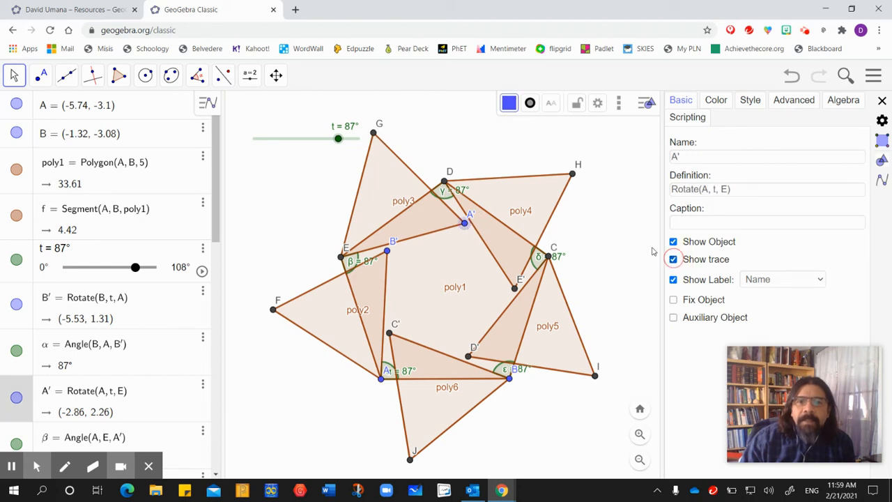
- Show the trace of points H and E' on the triangle at vertex D
{"action": "left_click", "coordinate": [571, 176]}
{"action": "left_click", "coordinate": [673, 259]}
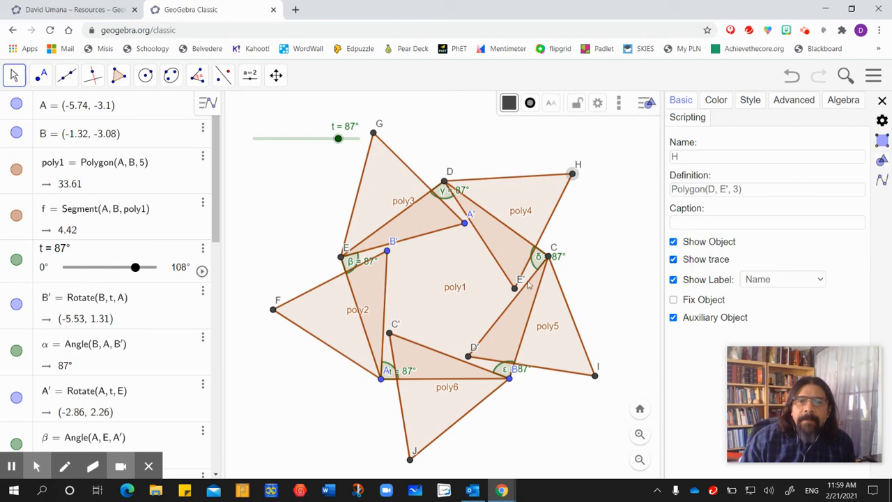
{"action": "left_click", "coordinate": [515, 289]}
{"action": "left_click", "coordinate": [673, 259]}
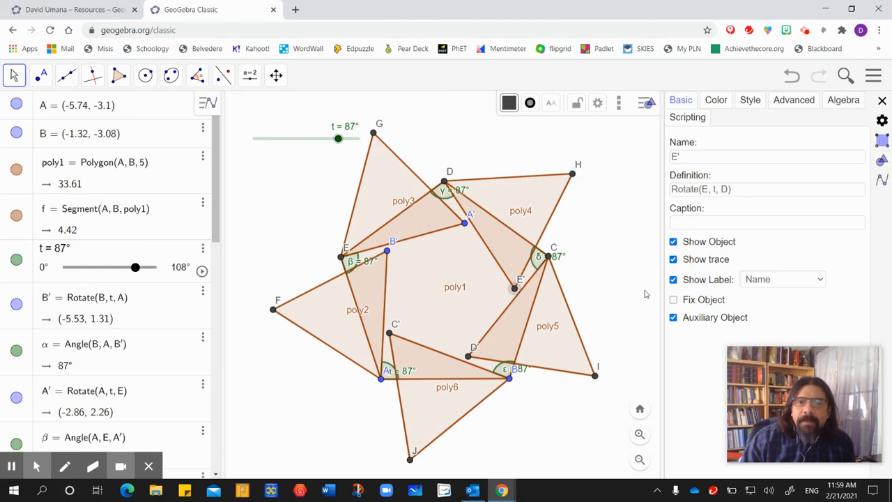
- Show the trace of points I and D' on the triangle at vertex C
{"action": "left_click", "coordinate": [595, 376]}
{"action": "left_click", "coordinate": [673, 259]}
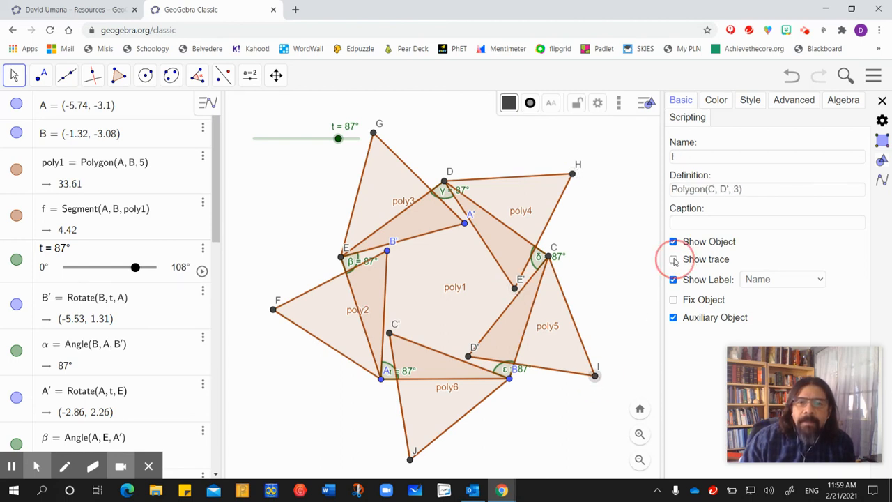
{"action": "left_click", "coordinate": [468, 357]}
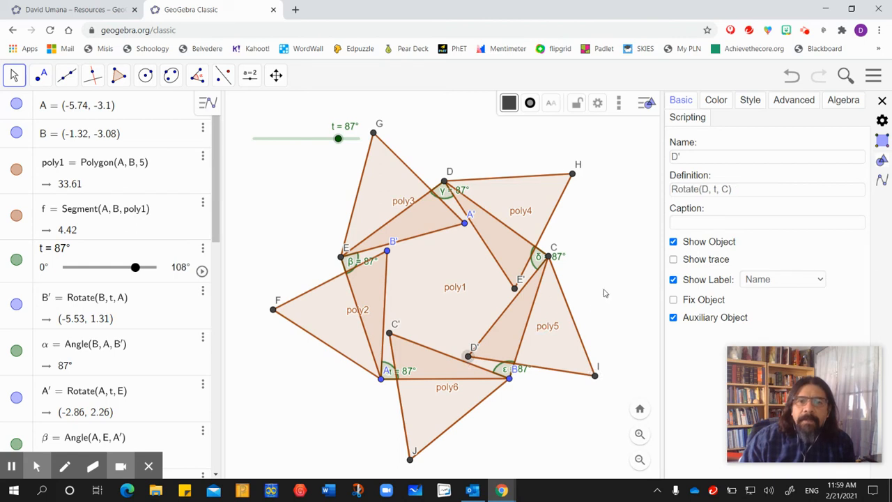
{"action": "left_click", "coordinate": [673, 260]}
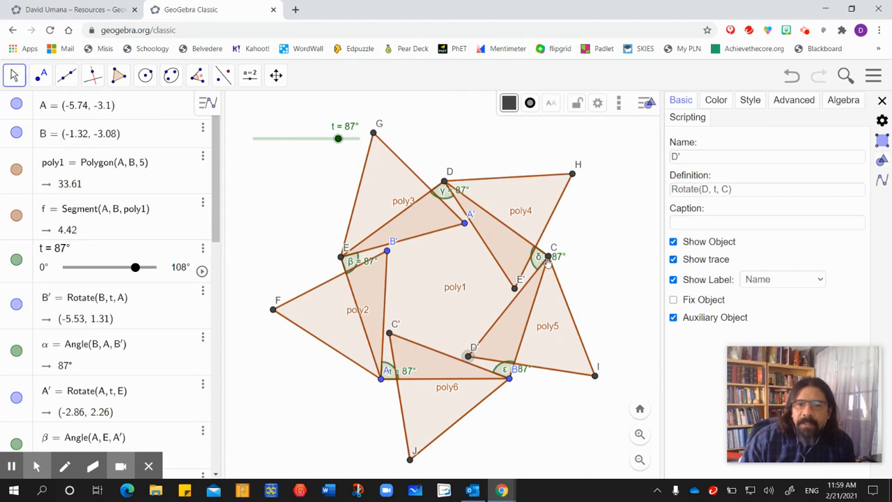
- Show the trace of points J and C' on the triangle at vertex B
{"action": "left_click", "coordinate": [410, 461]}
{"action": "left_click", "coordinate": [674, 260]}
{"action": "left_click", "coordinate": [390, 335]}
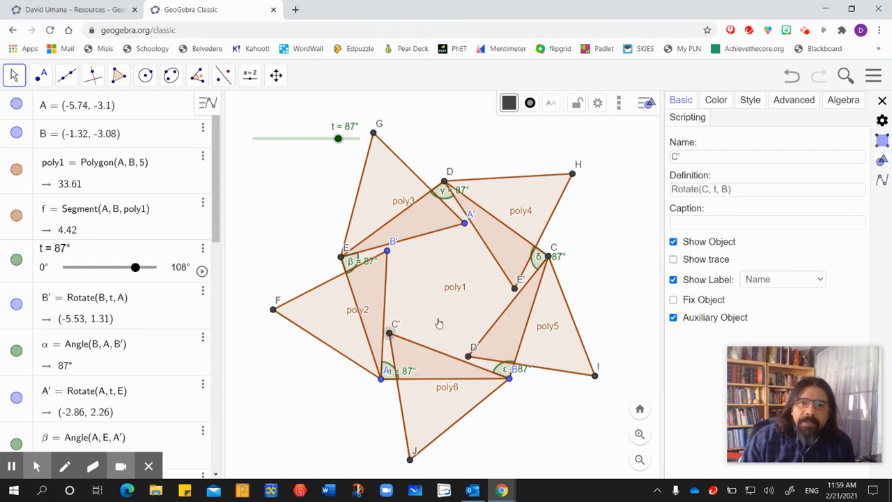
{"action": "left_click", "coordinate": [673, 260]}
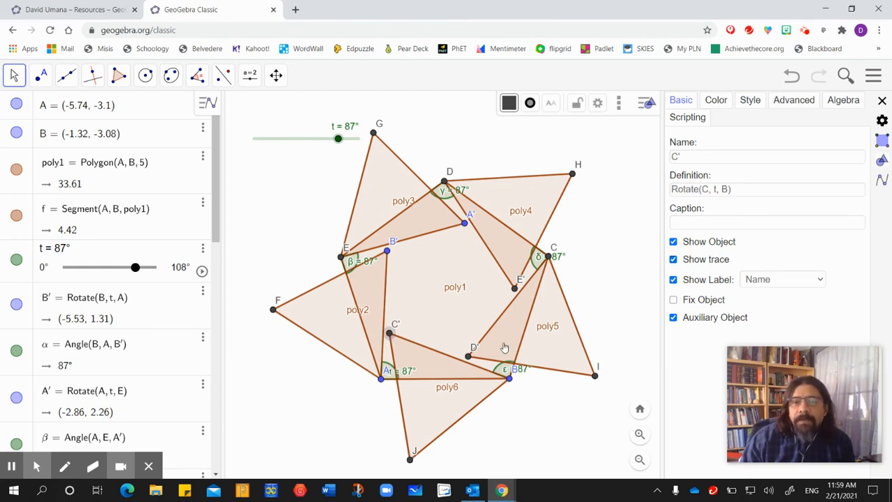
- Show the trace of points F and B' on the triangle at vertex A, and close the object settings
{"action": "left_click", "coordinate": [273, 311]}
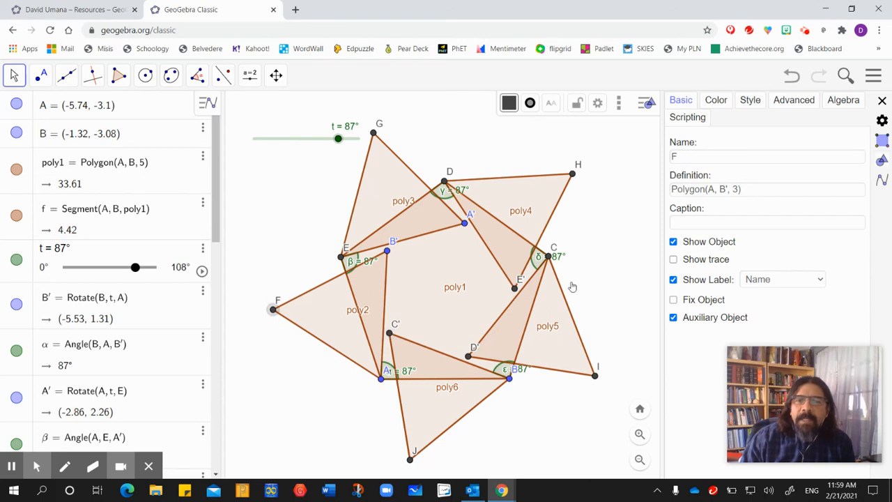
{"action": "left_click", "coordinate": [387, 250]}
{"action": "left_click", "coordinate": [673, 260]}
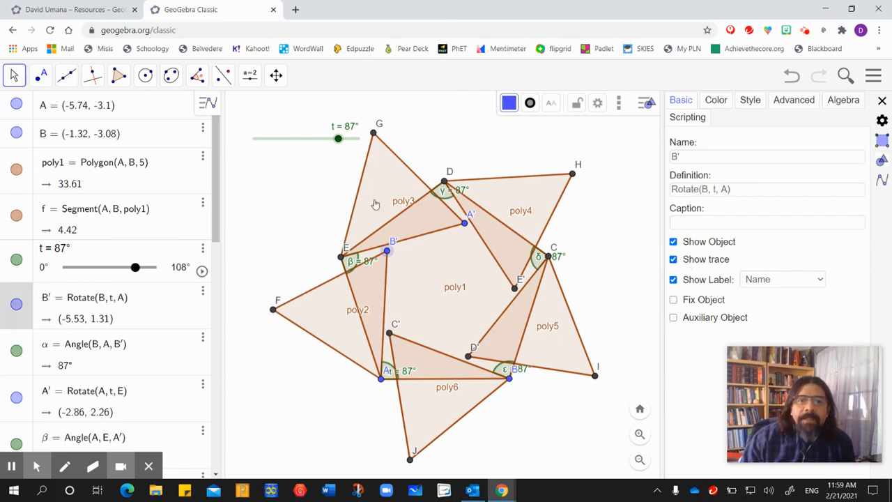
{"action": "left_click", "coordinate": [374, 133]}
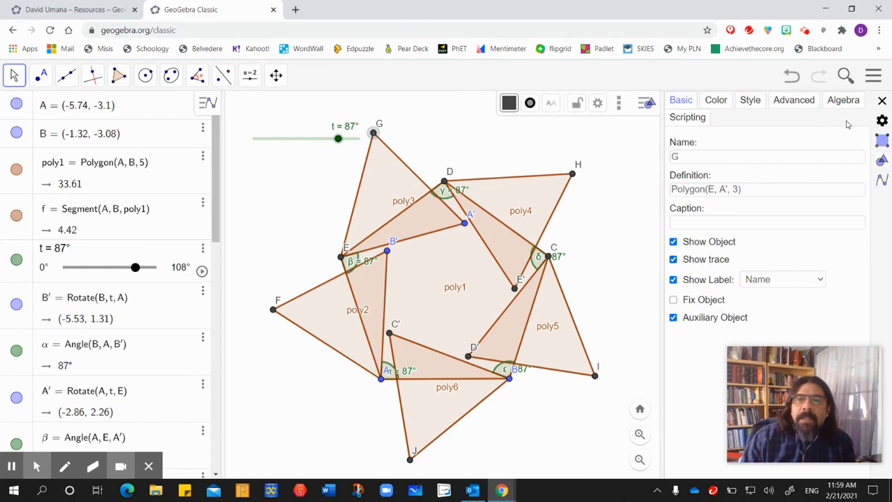
{"action": "left_click", "coordinate": [882, 103]}
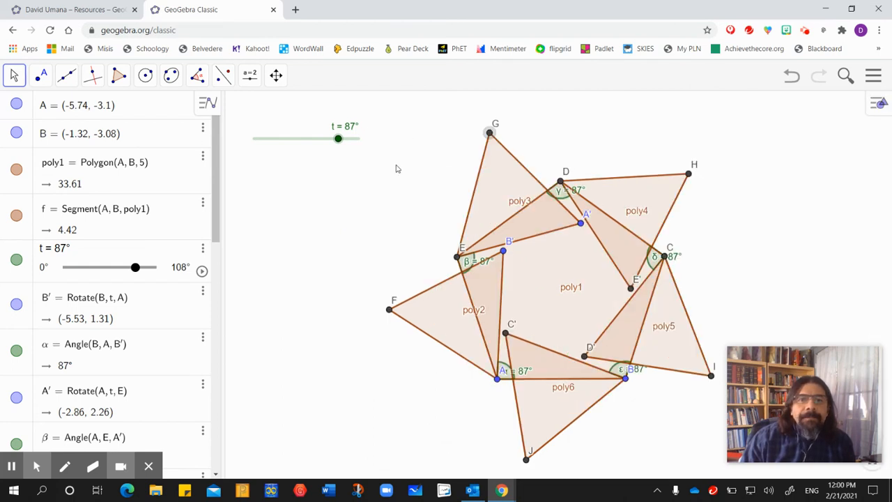
- Move the whole pentagon construction left, placing vertex A at about (-7.52, -3.04)
{"action": "left_click_drag", "start_coordinate": [534, 281], "coordinate": [482, 274]}
{"action": "left_click_drag", "start_coordinate": [350, 237], "coordinate": [348, 239]}
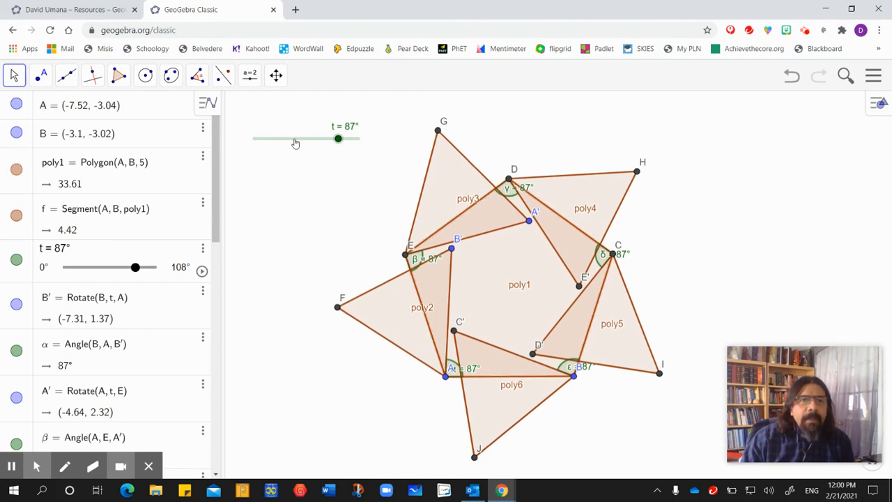
- Animate slider t to draw the paths of the traced vertices, and set t to 0° after stopping the animation
{"action": "left_click", "coordinate": [201, 270]}
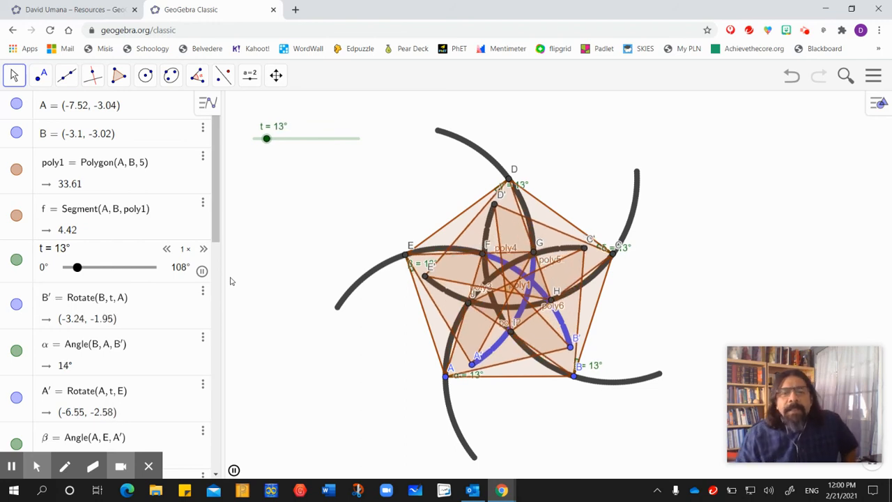
{"action": "left_click", "coordinate": [201, 271]}
{"action": "left_click", "coordinate": [311, 222]}
{"action": "left_click_drag", "start_coordinate": [253, 139], "coordinate": [275, 192]}
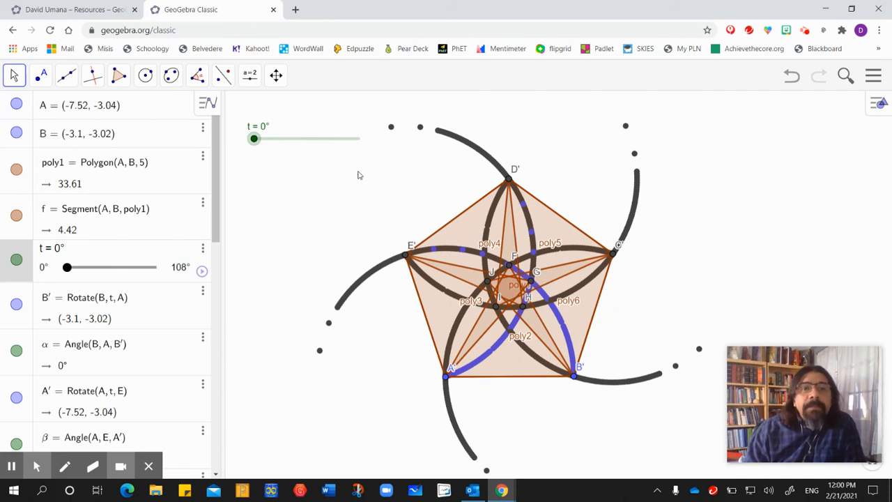
- Add a button captioned "Clear Trace" with the script ZoomIn[1] below the t slider
{"action": "left_click", "coordinate": [250, 76]}
{"action": "left_click", "coordinate": [252, 183]}
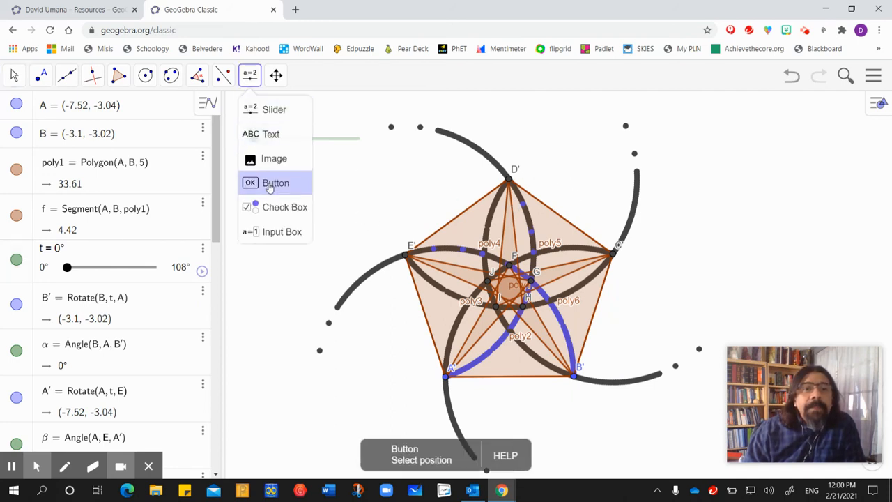
{"action": "left_click", "coordinate": [251, 187]}
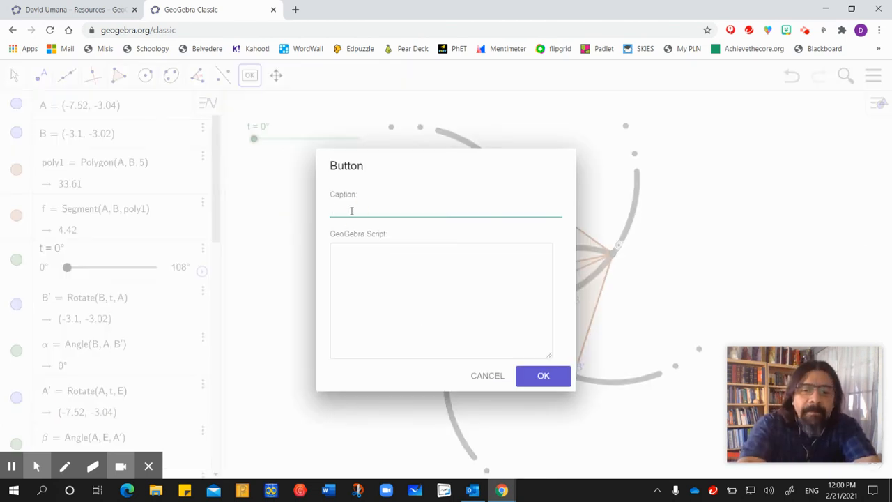
{"action": "key", "text": "BackSpace"}
{"action": "key", "text": "BackSpace"}
{"action": "type", "text": "Clear Trace"}
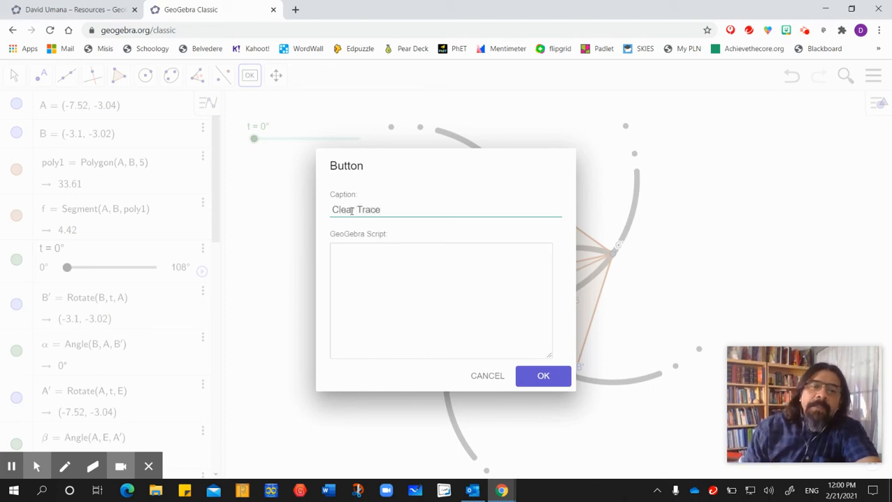
{"action": "left_click", "coordinate": [337, 253]}
{"action": "type", "text": "ZoomIn[1"}
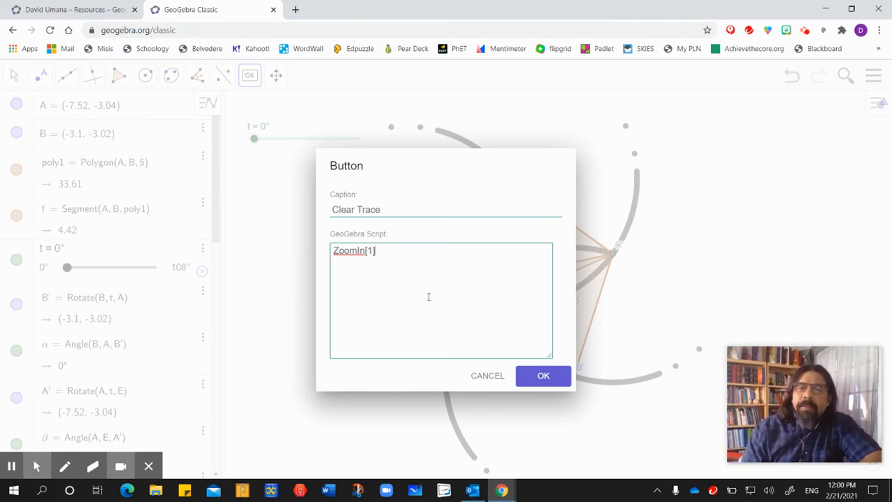
{"action": "left_click", "coordinate": [541, 380]}
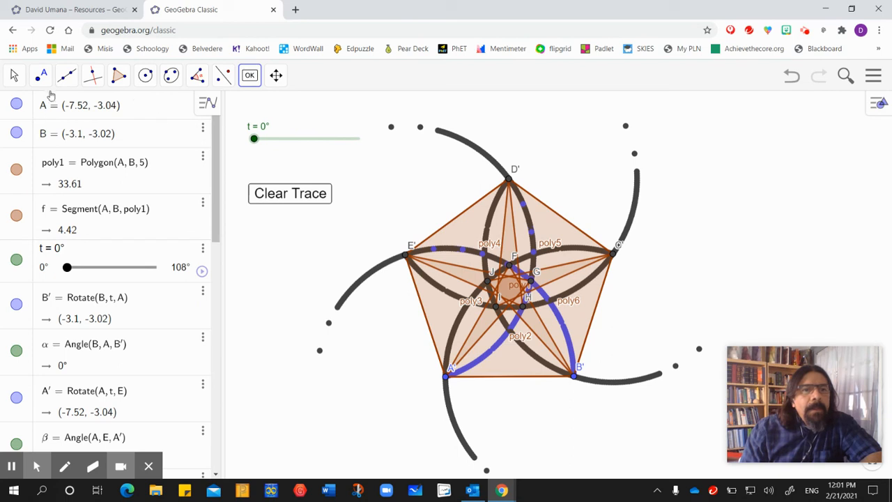
{"action": "left_click", "coordinate": [13, 78]}
{"action": "left_click", "coordinate": [31, 120]}
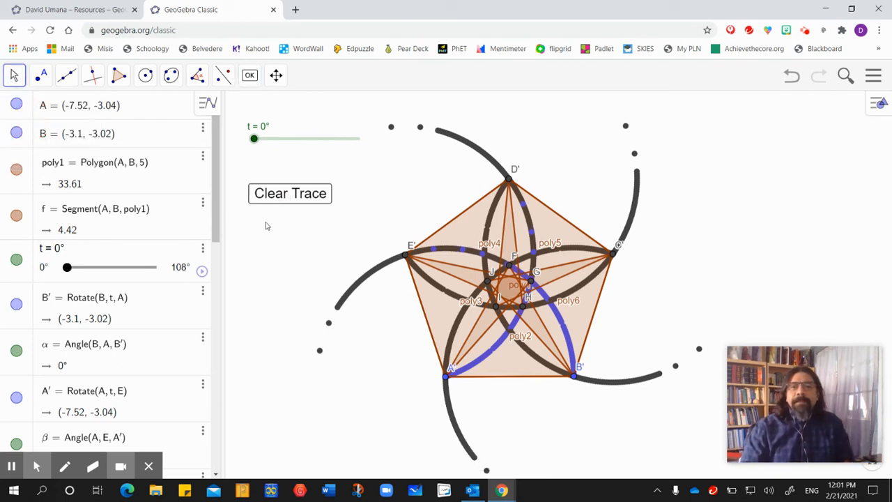
- Test the Clear Trace button, and run the animation of slider t to redraw the vertex paths
{"action": "left_click", "coordinate": [282, 197]}
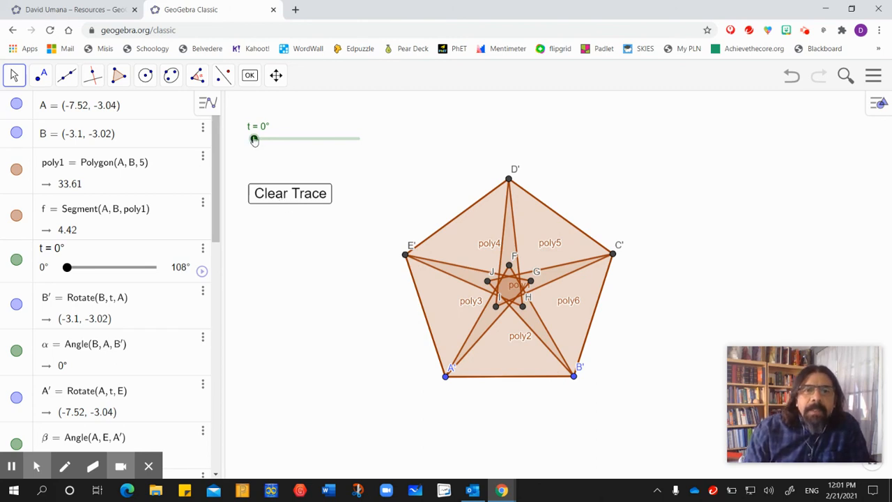
{"action": "left_click", "coordinate": [202, 271]}
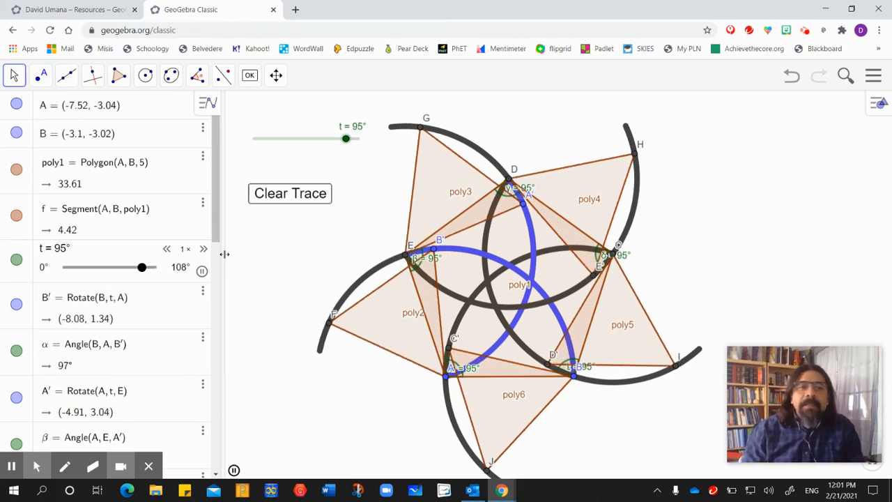
{"action": "left_click", "coordinate": [201, 272]}
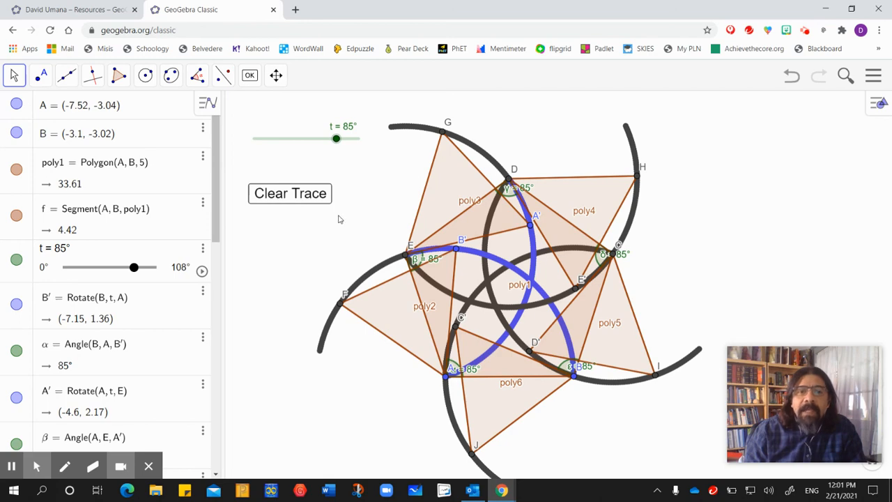
- Reset slider t to 0° and remove all drawn traces with the Clear Trace button
{"action": "left_click", "coordinate": [286, 198]}
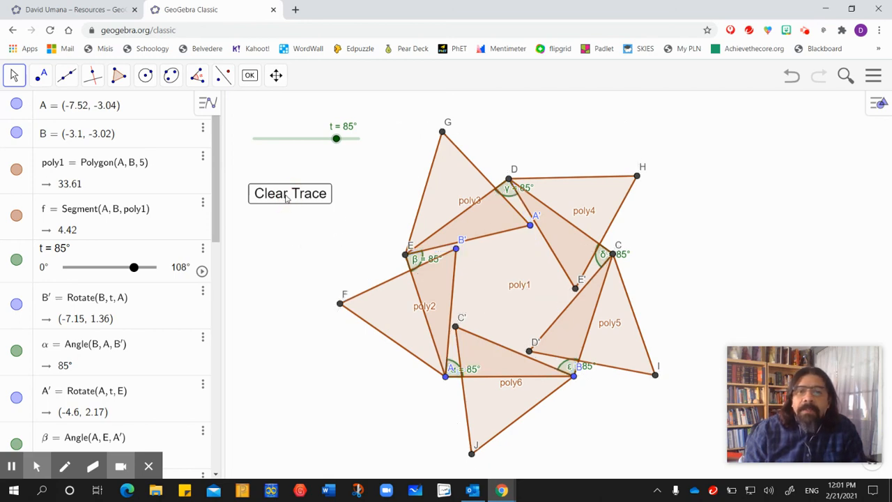
{"action": "left_click_drag", "start_coordinate": [336, 138], "coordinate": [246, 146]}
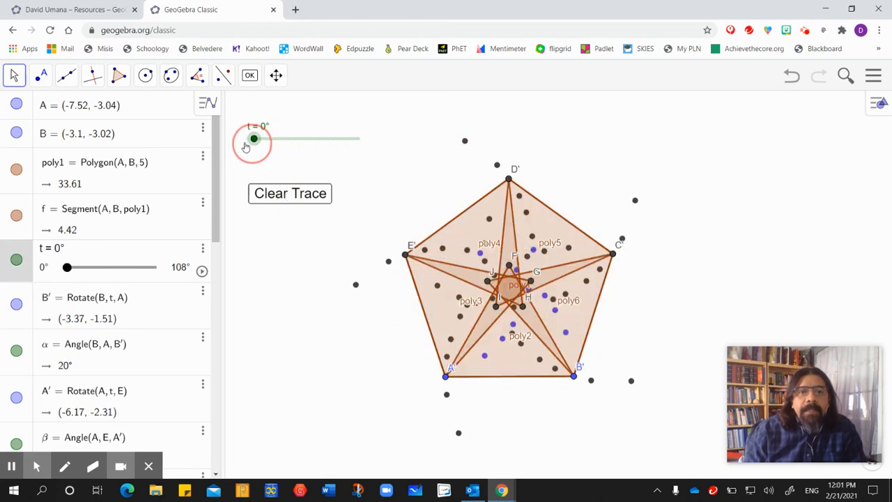
{"action": "left_click", "coordinate": [286, 198]}
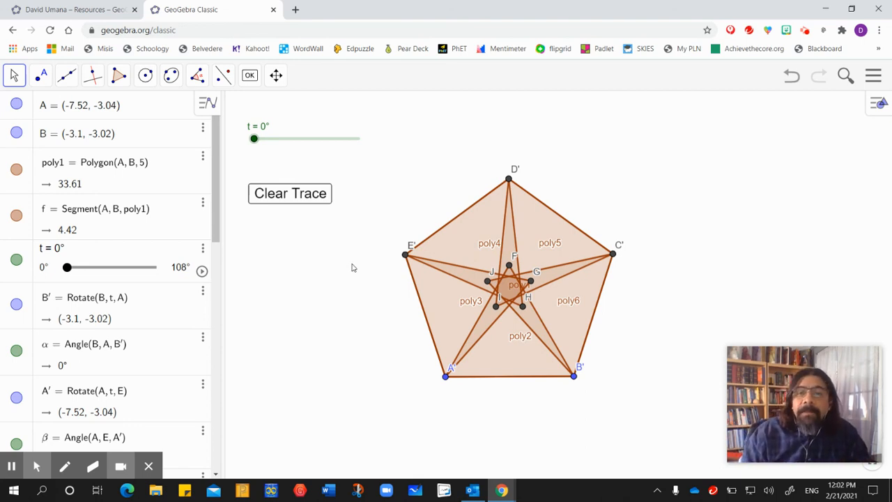
{"action": "mouse_move", "coordinate": [11, 469]}
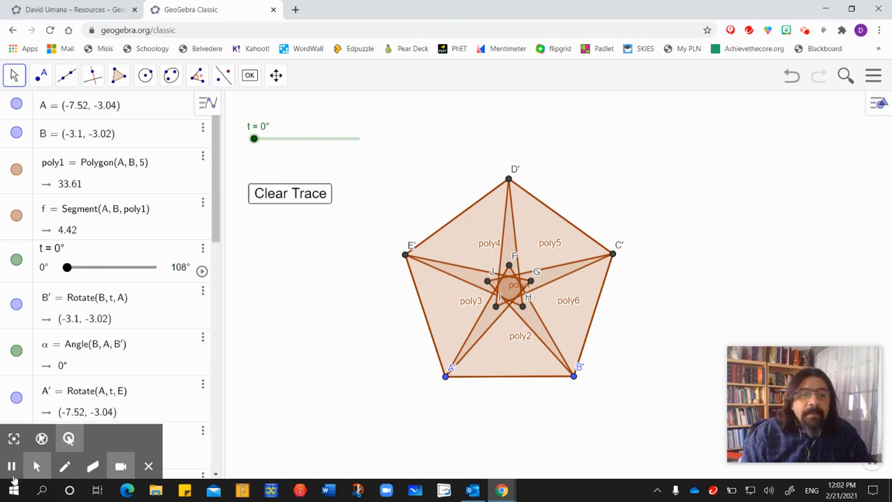